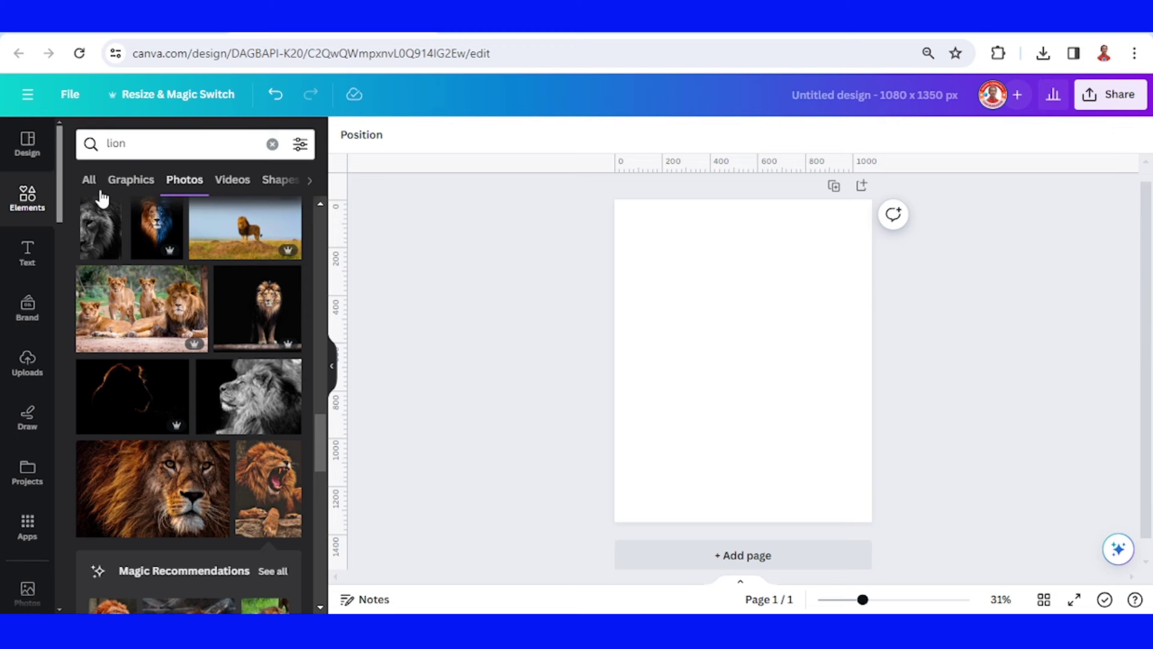
Add the black claw-scratch graphic from Recently used elements to the blank page.
click(34, 207)
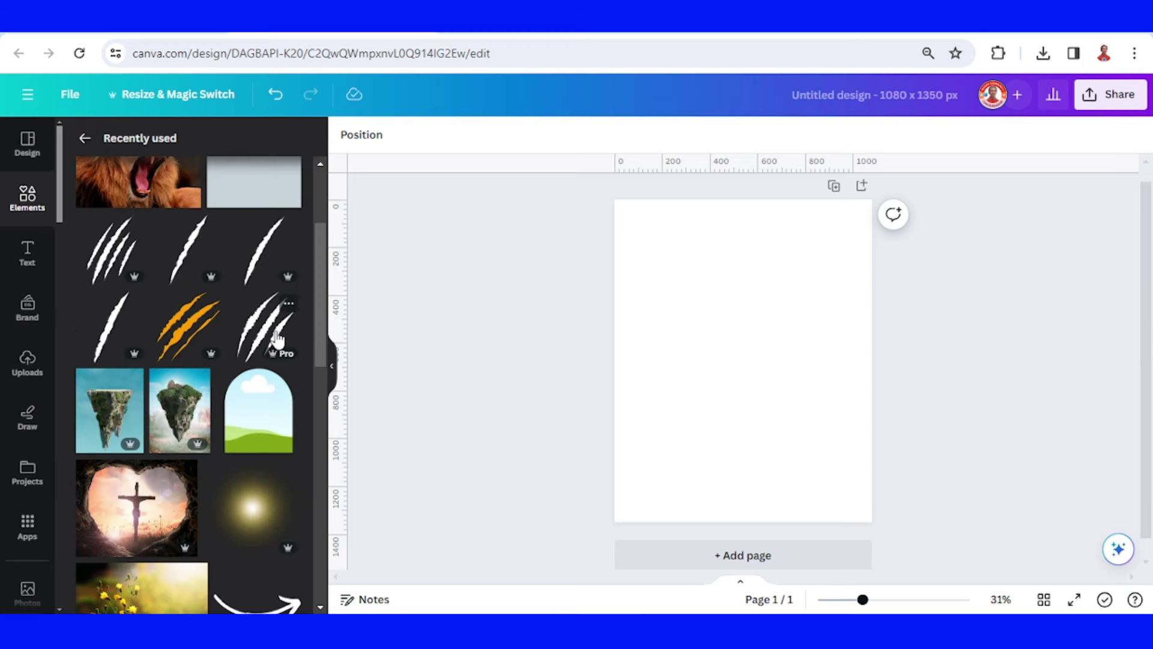
click(277, 339)
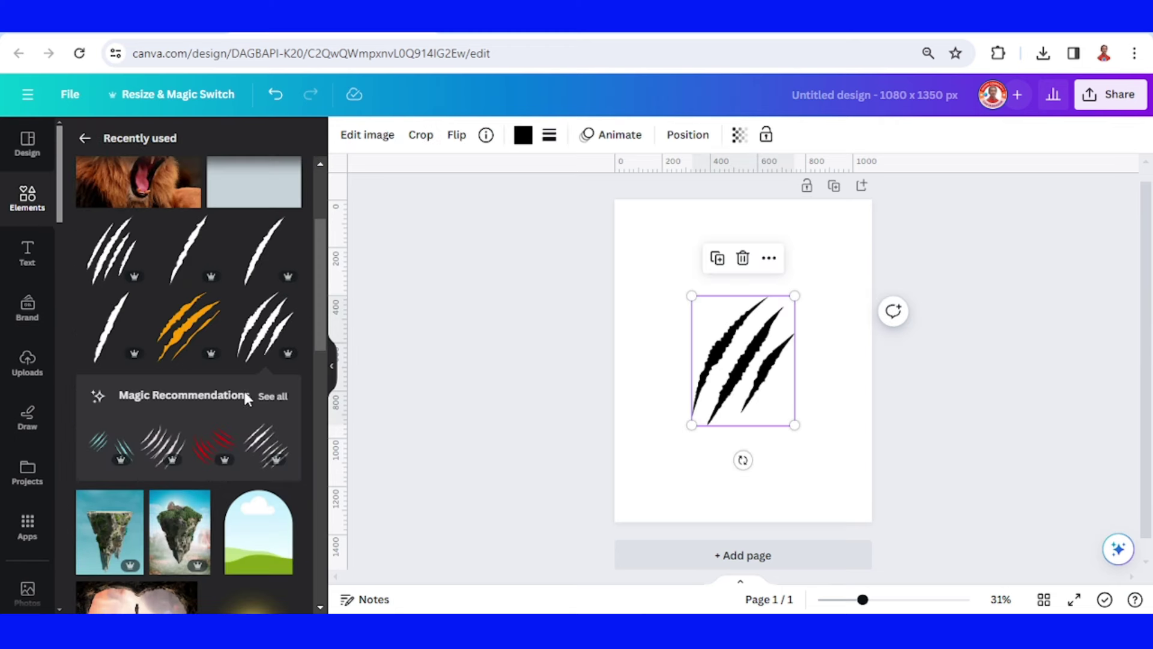
click(290, 303)
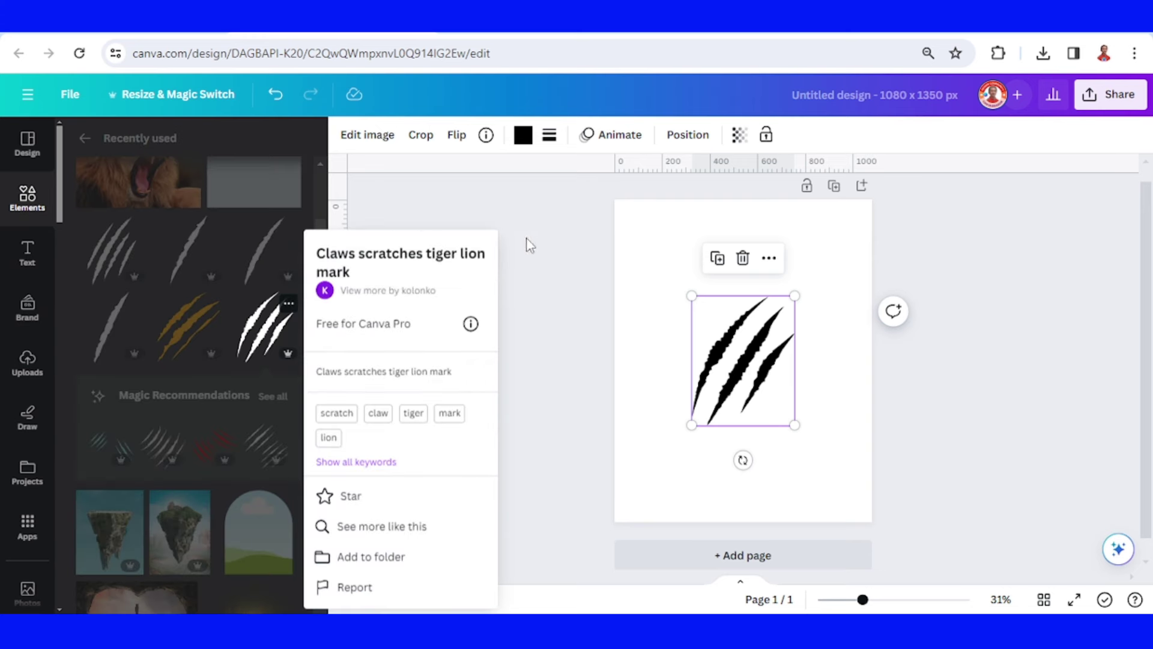
click(566, 275)
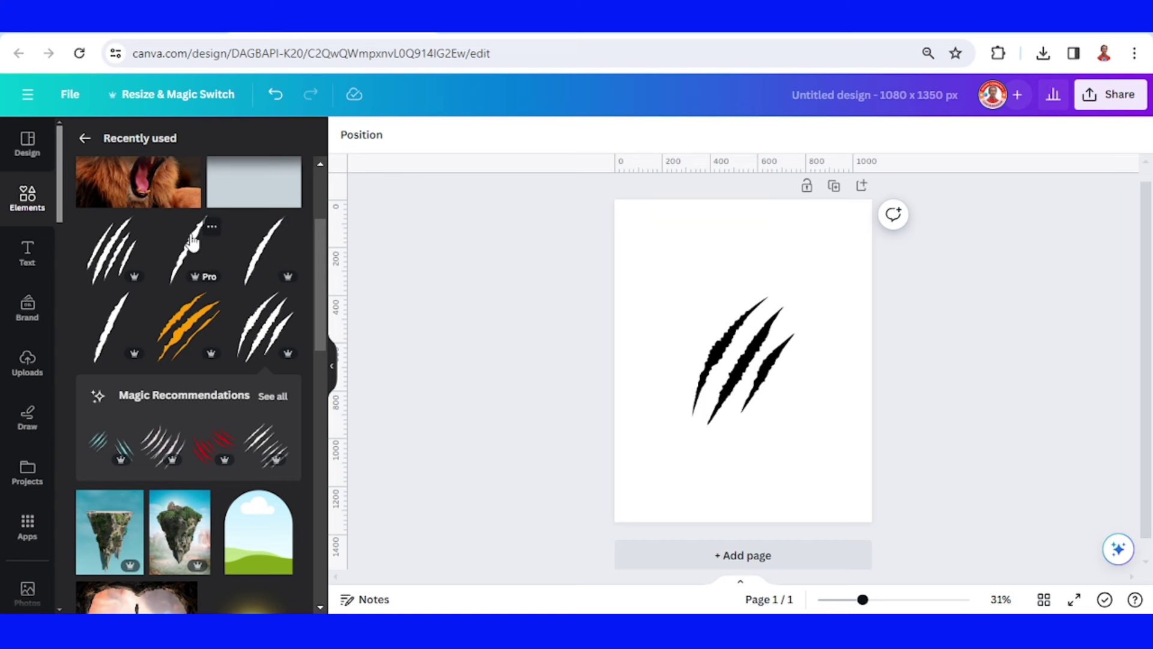
Browse all recently used elements and inspect the Claw Scratches single graphic.
click(85, 139)
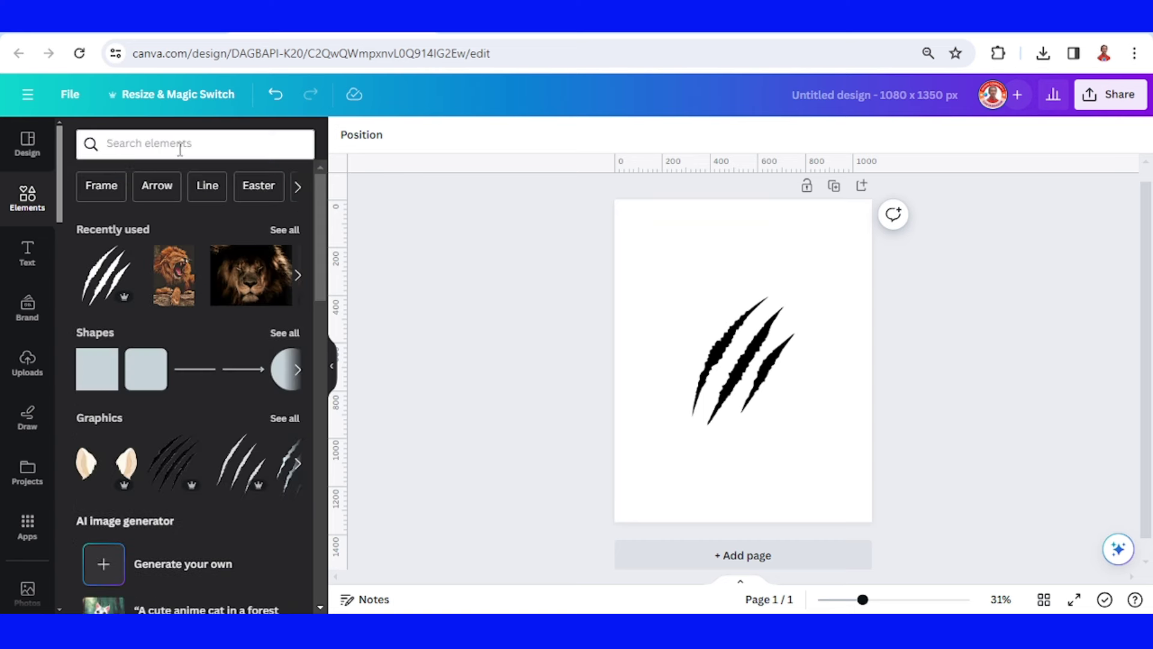
click(290, 233)
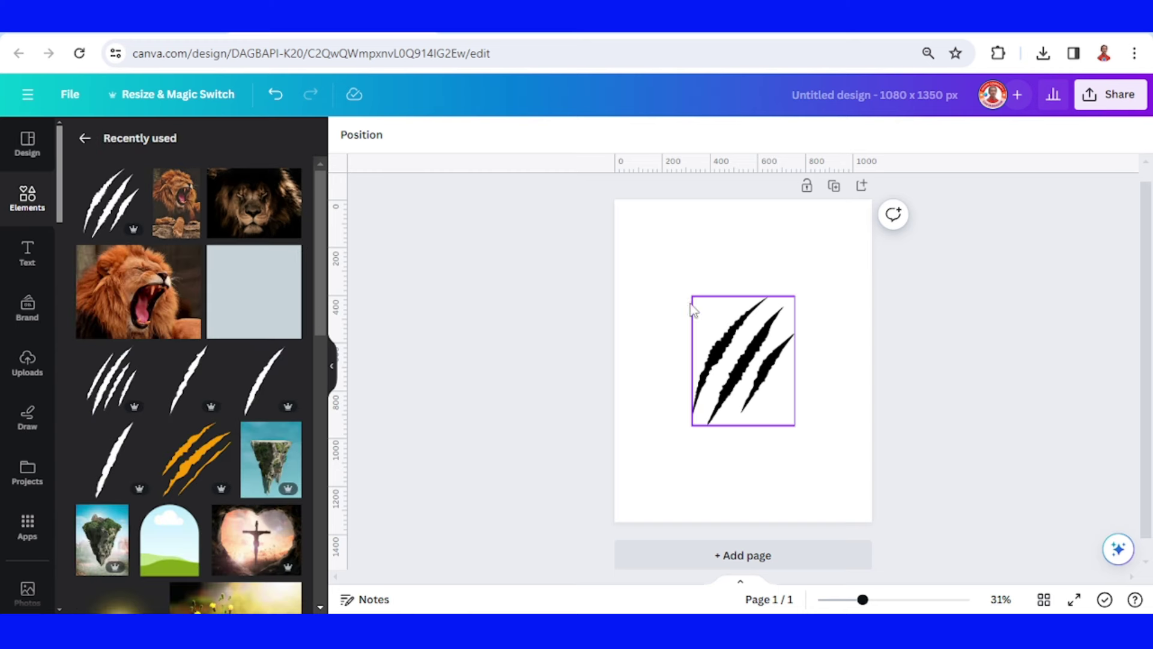
click(289, 359)
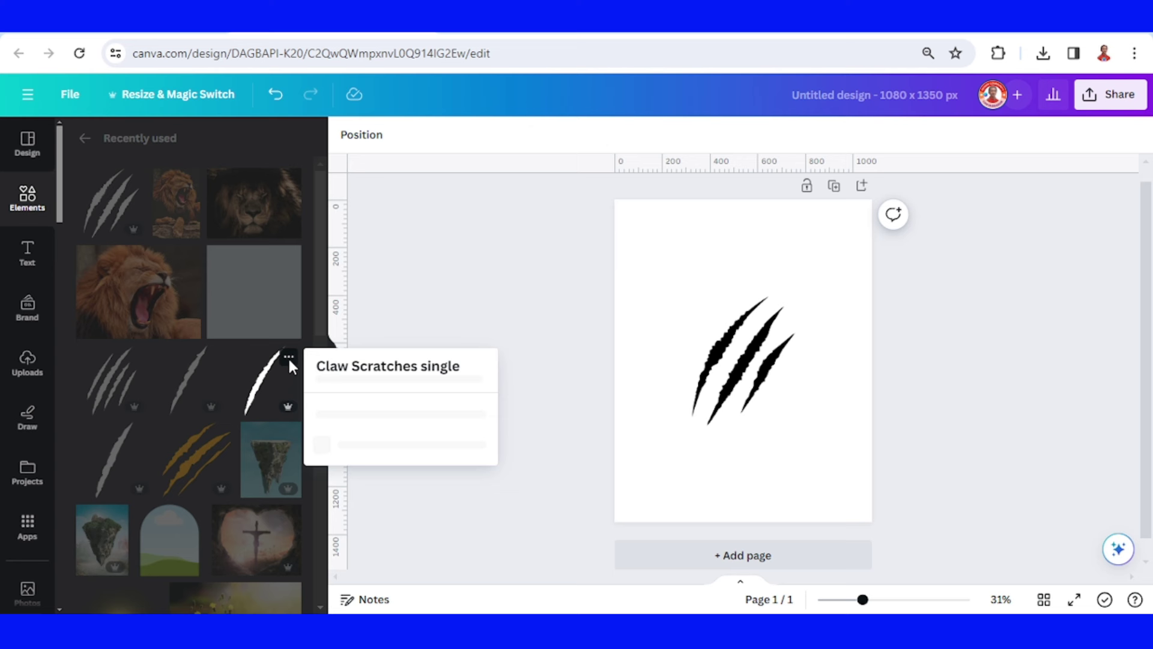
click(717, 364)
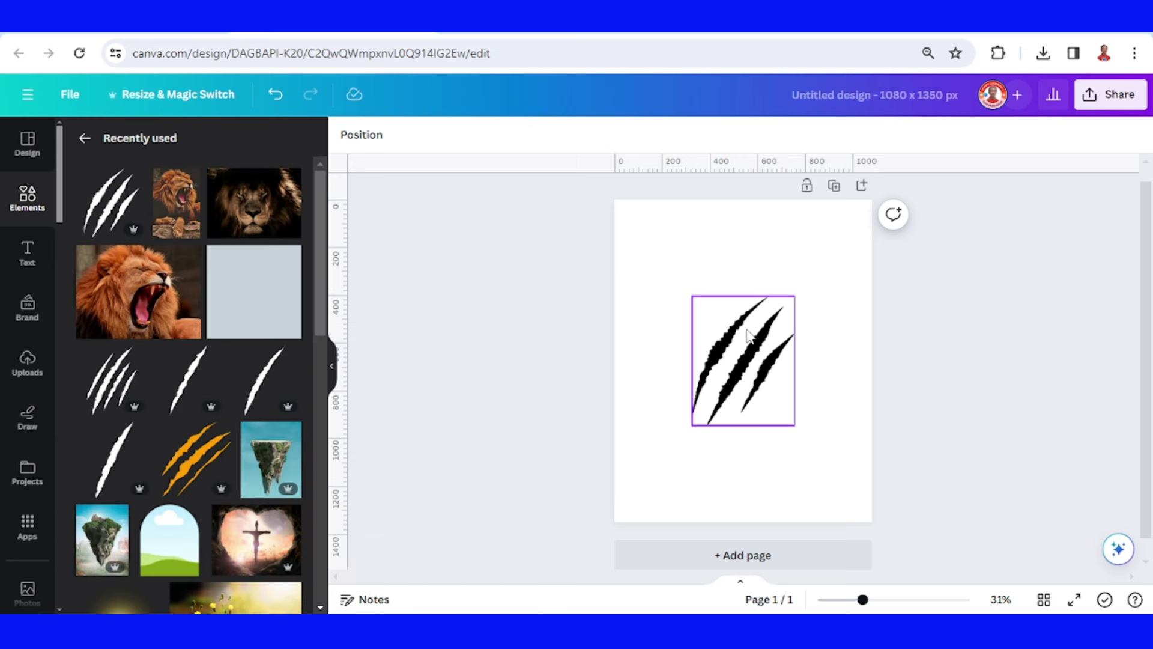
click(647, 367)
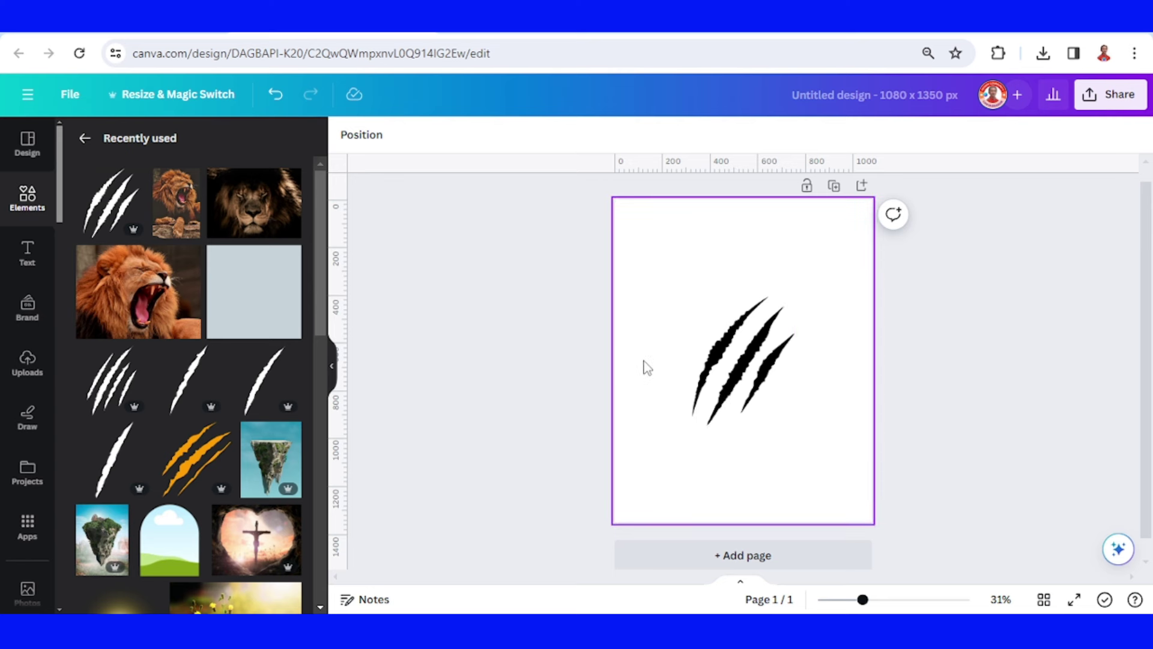
Add a second claw graphic, enlarge it and position it lower on the page.
click(256, 383)
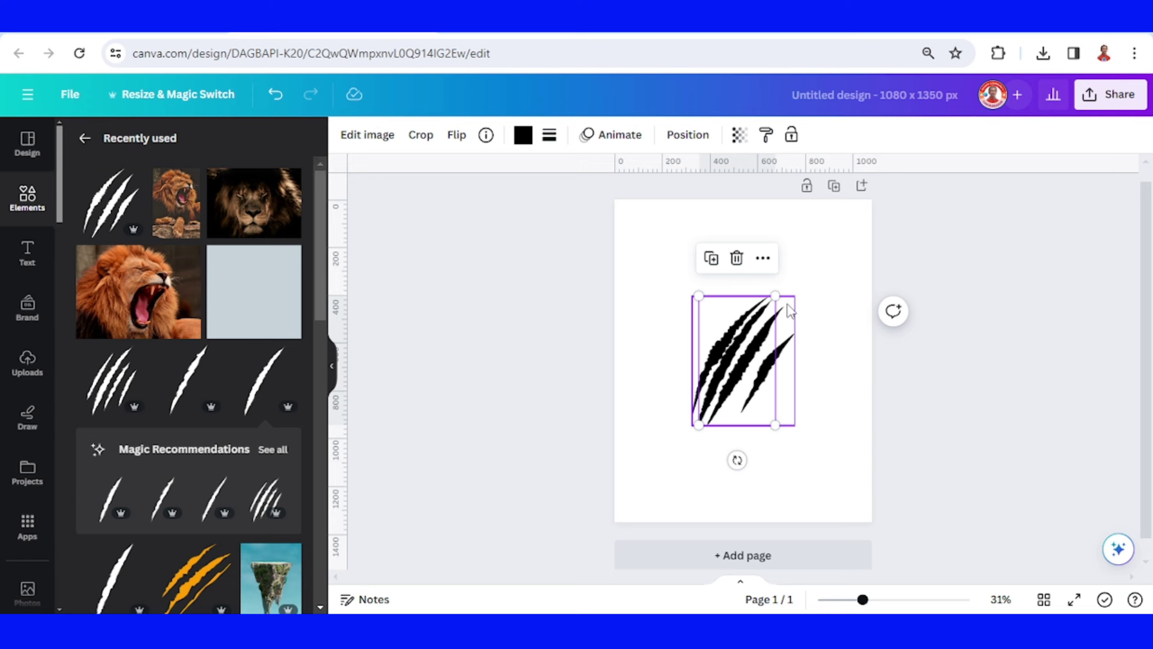
drag(775, 295, 794, 263)
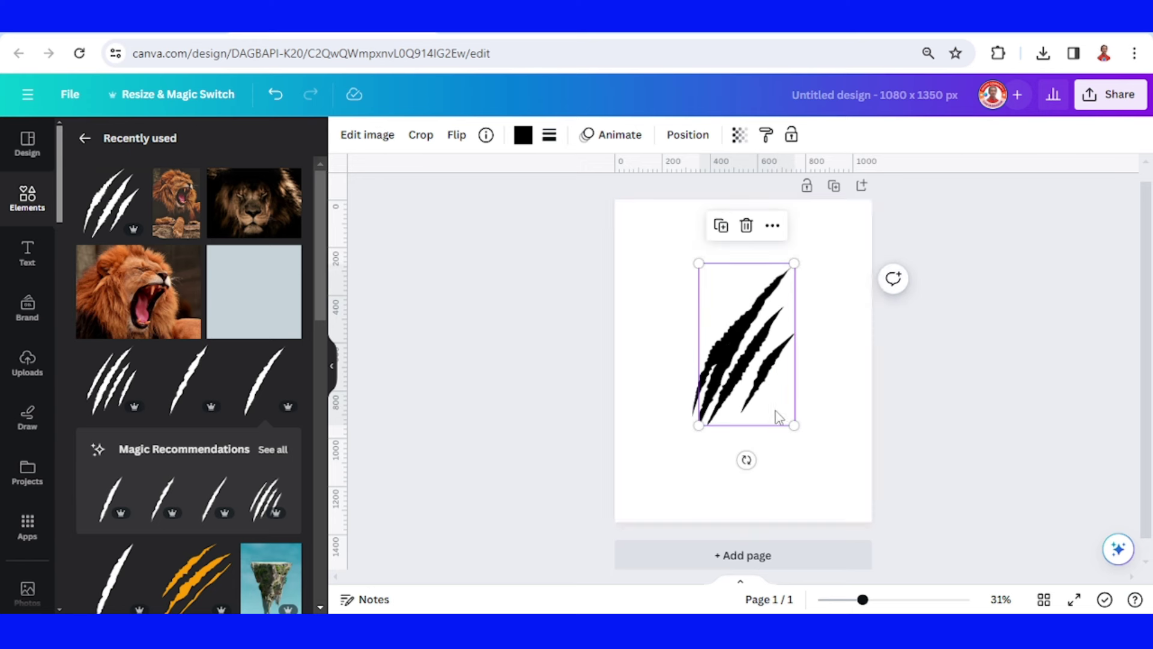
drag(768, 354, 752, 357)
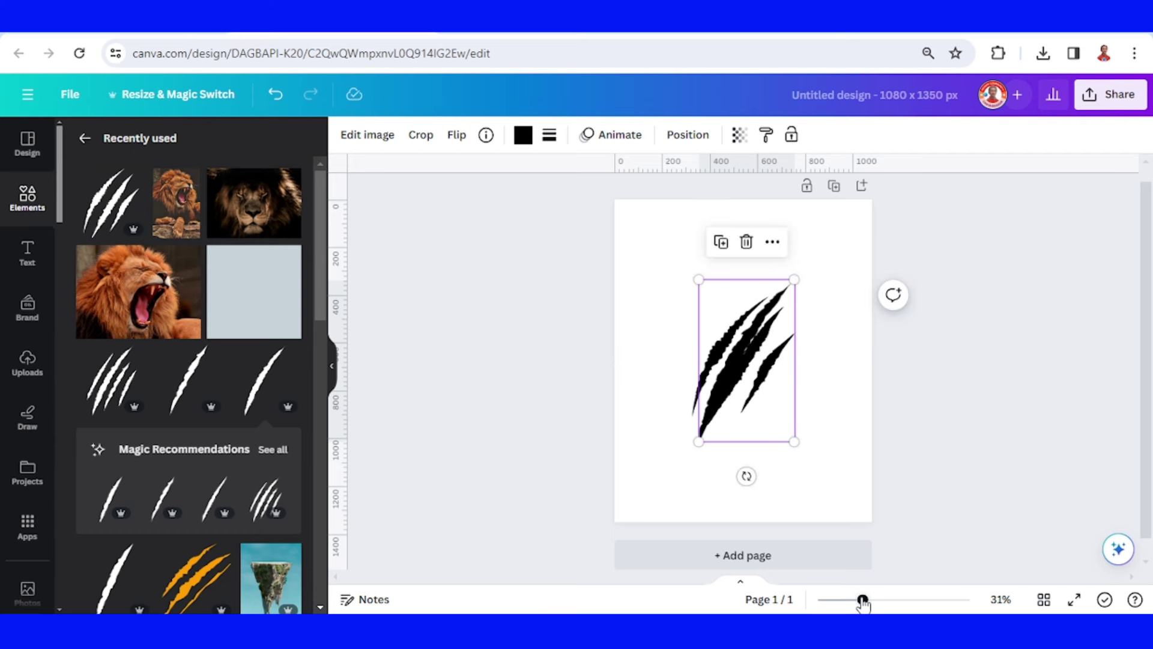
drag(862, 600, 886, 599)
drag(755, 402, 749, 399)
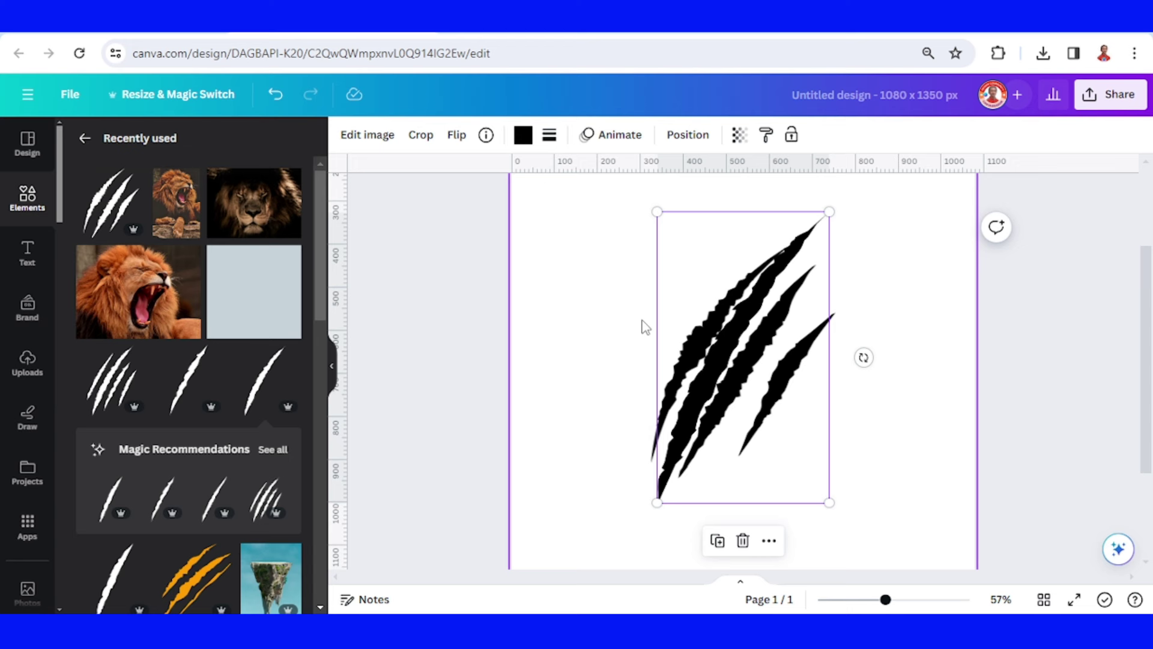
Duplicate the claw, shrink and shift the copy, then tilt both claws to -19°.
click(719, 540)
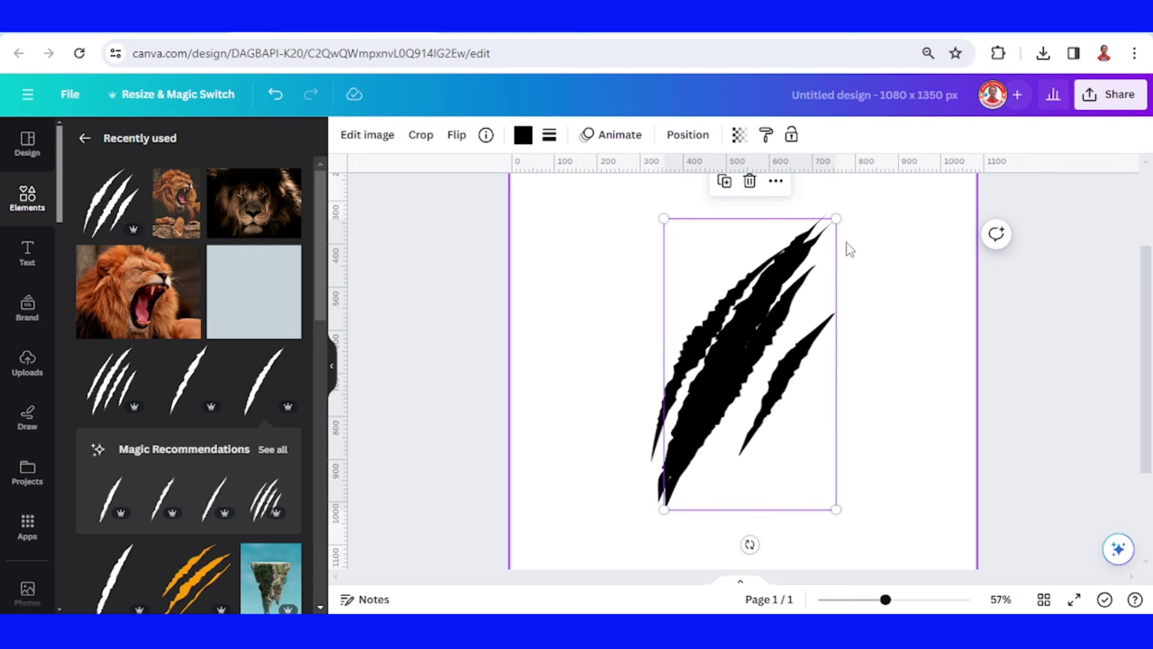
drag(836, 218, 787, 304)
drag(735, 379, 775, 350)
key(ctrl+a)
ctrl+scroll(805, 325, down, 3)
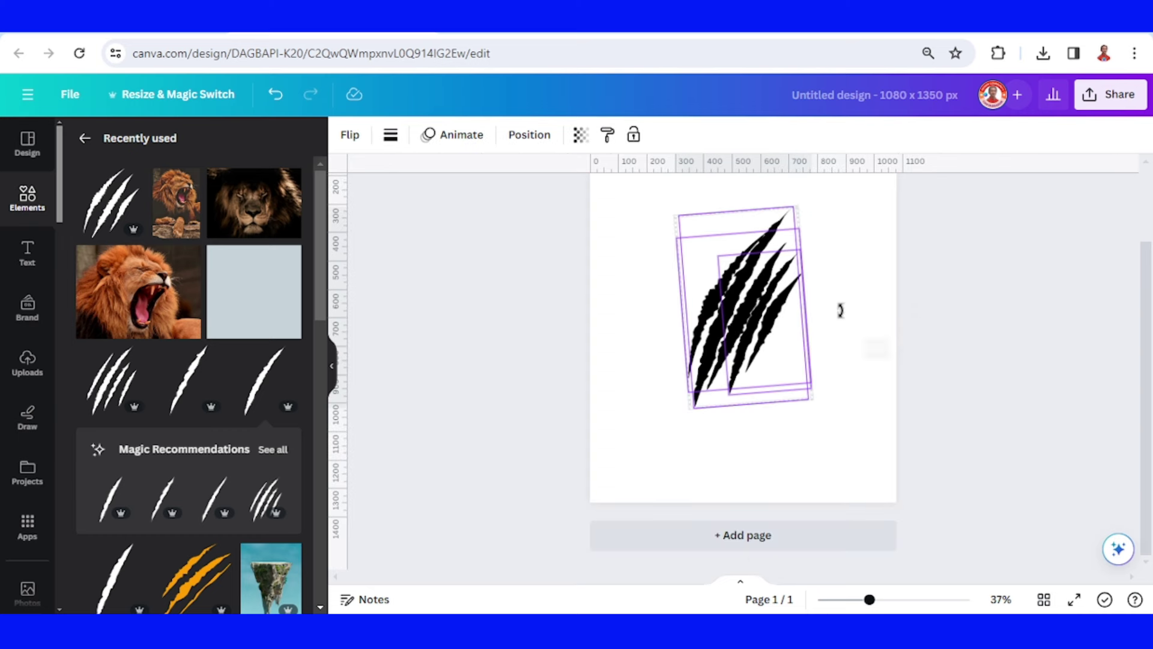
drag(840, 310, 842, 287)
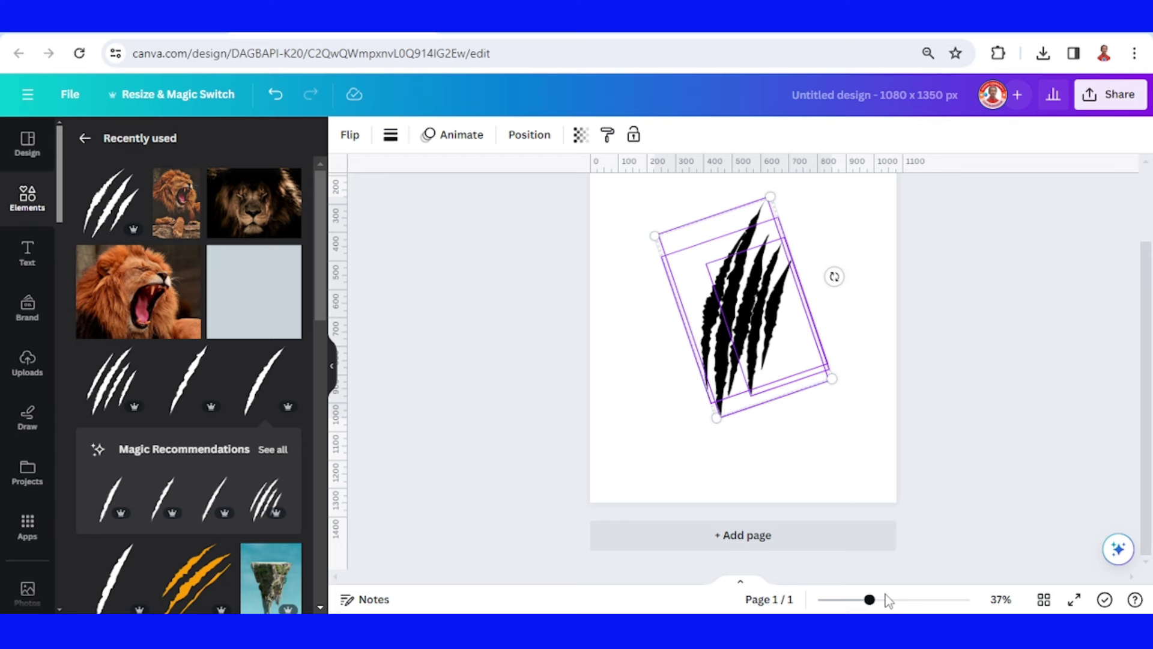
Add a single claw scratch, rotate it about 20° counter-clockwise and shrink it onto the cluster.
drag(869, 600, 888, 601)
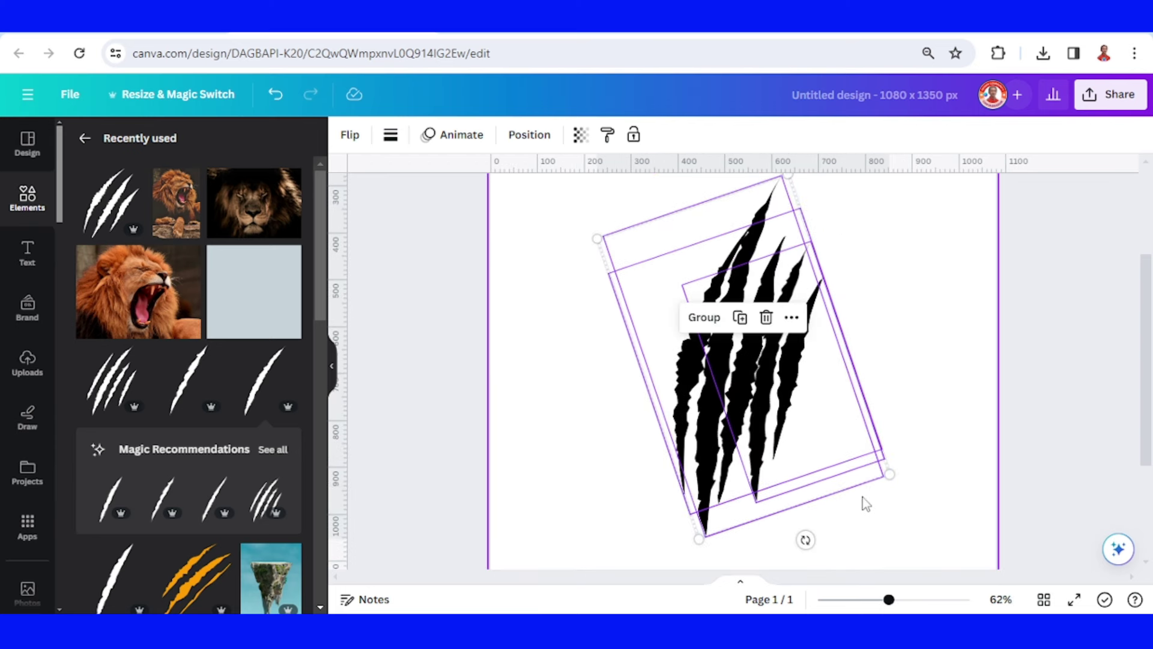
click(806, 380)
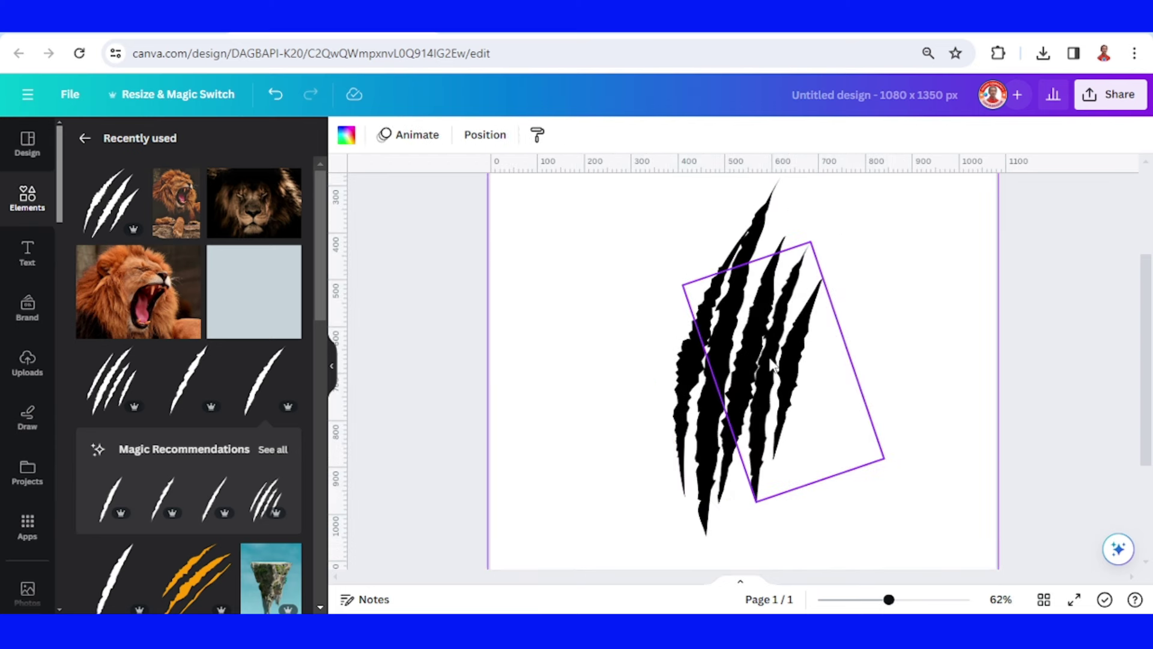
click(558, 420)
click(212, 356)
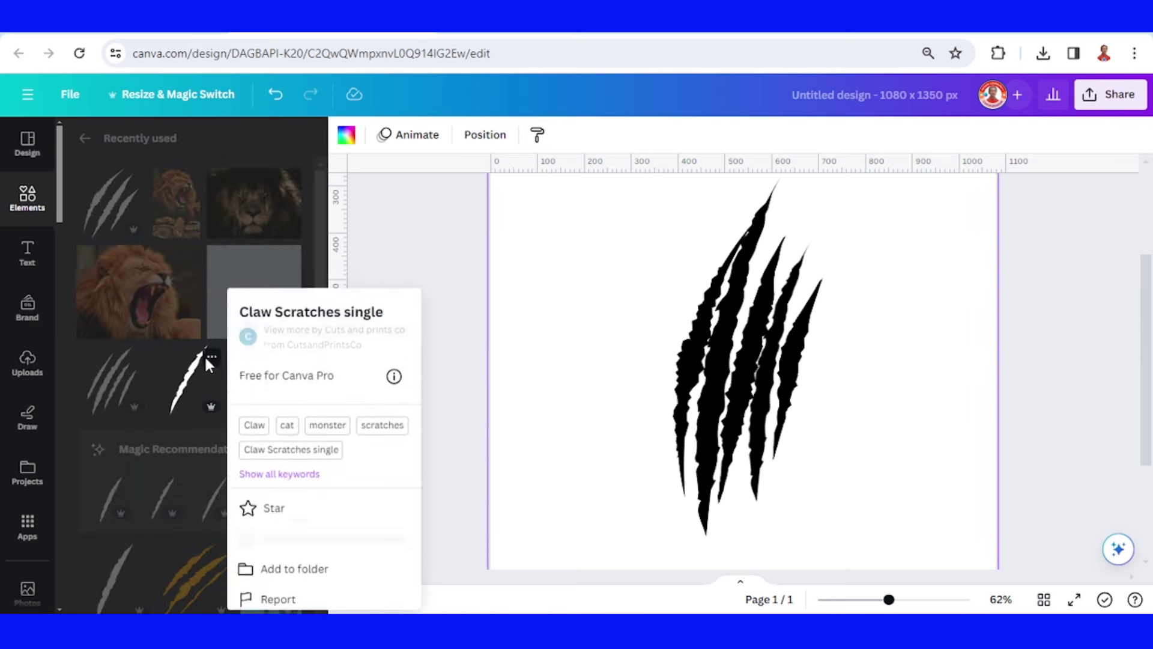
click(187, 383)
click(186, 385)
drag(745, 475, 645, 478)
drag(643, 517, 733, 538)
drag(748, 455, 695, 406)
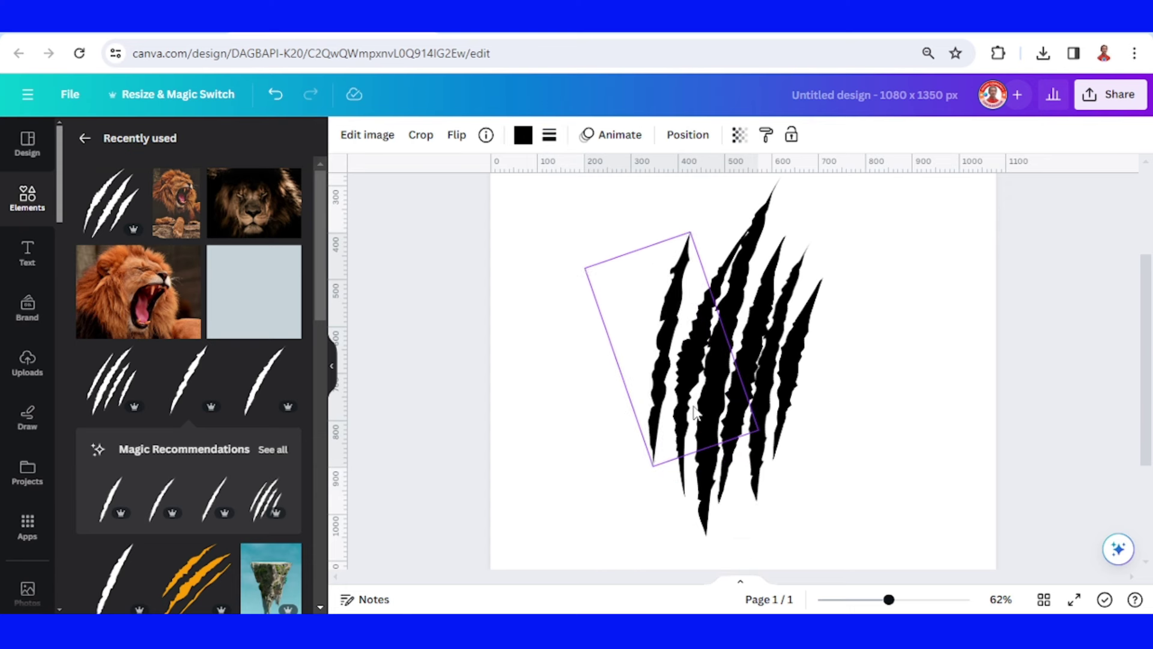
key(ctrl+minus)
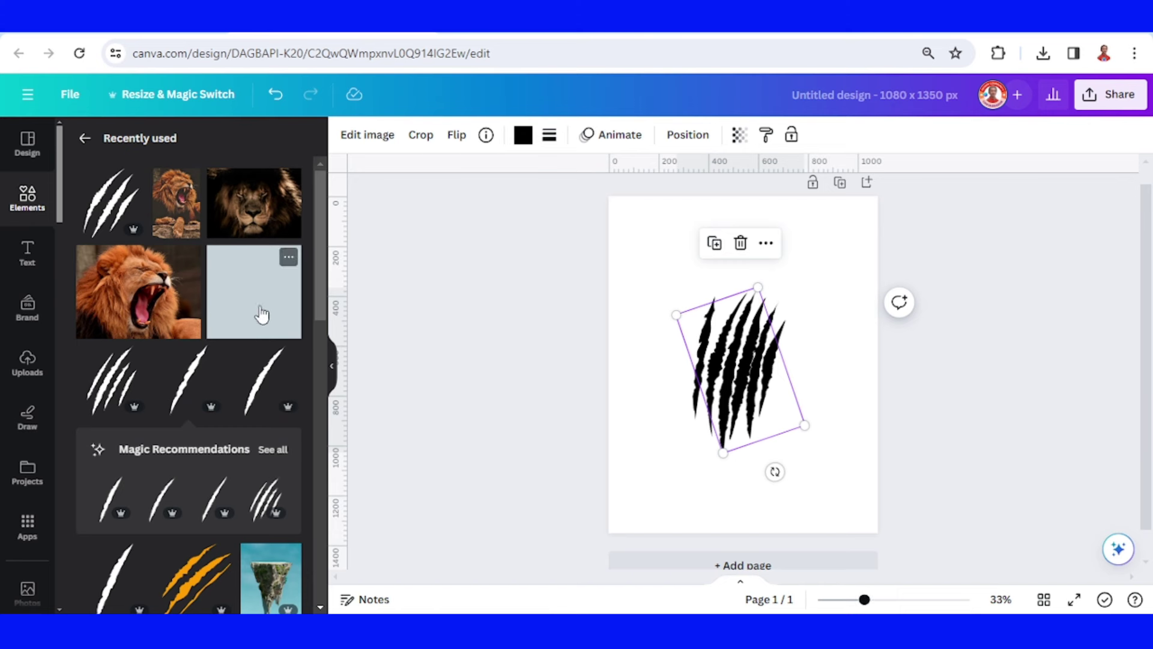
Add a square shape over the claw marks and fill it yellow.
click(287, 260)
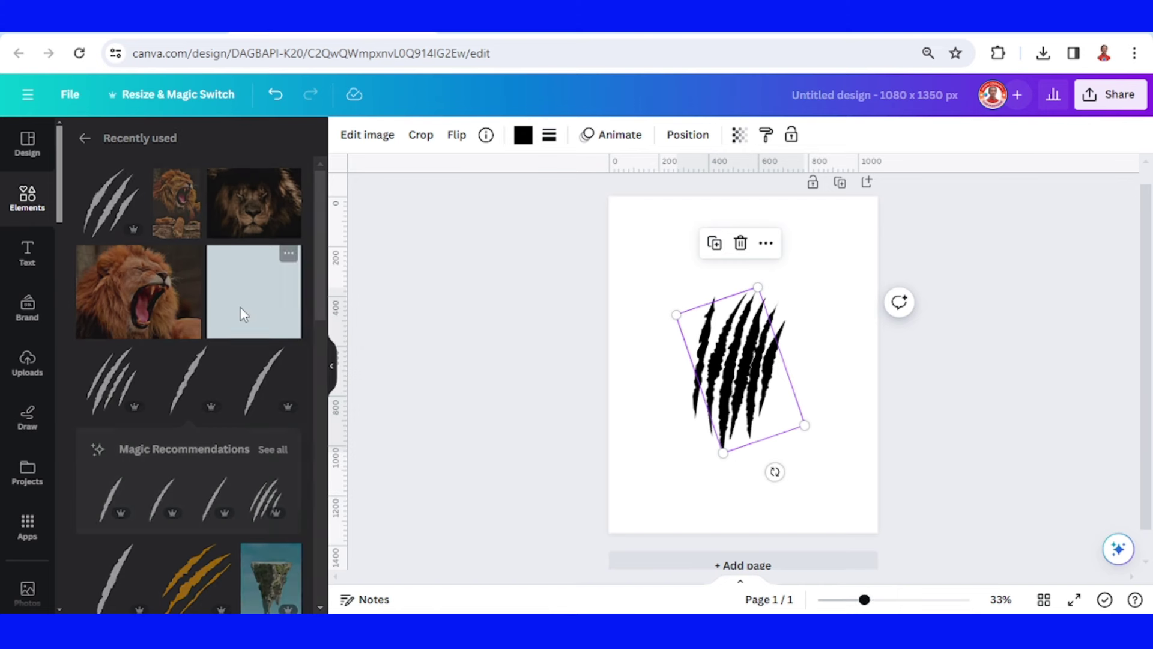
click(245, 315)
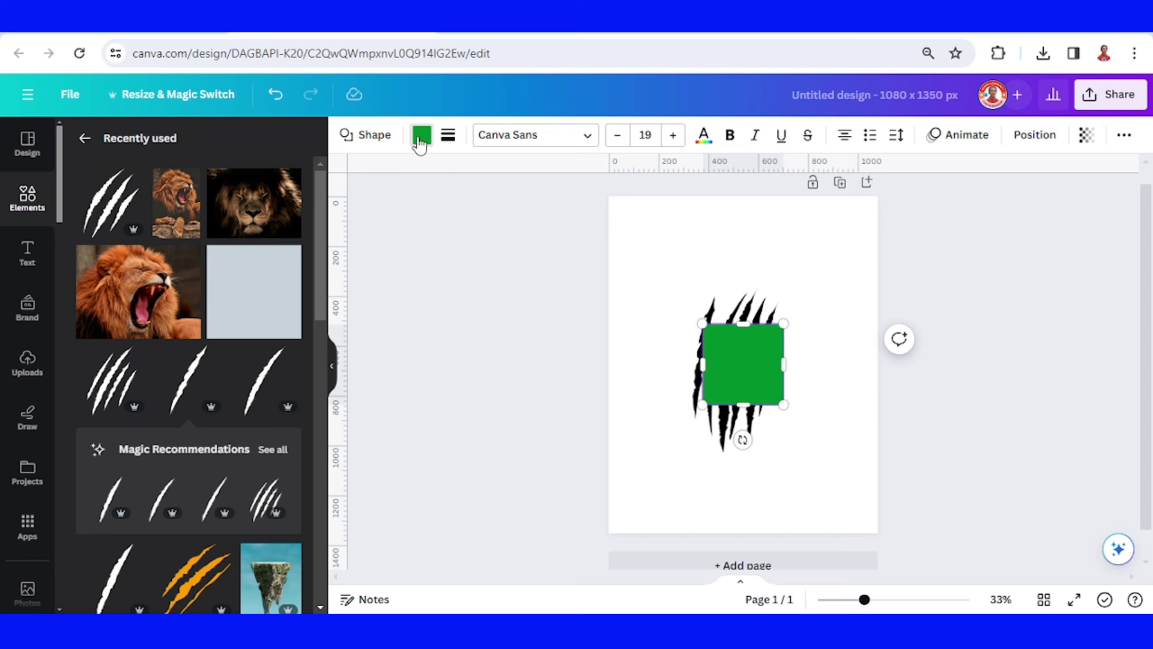
click(421, 136)
click(207, 583)
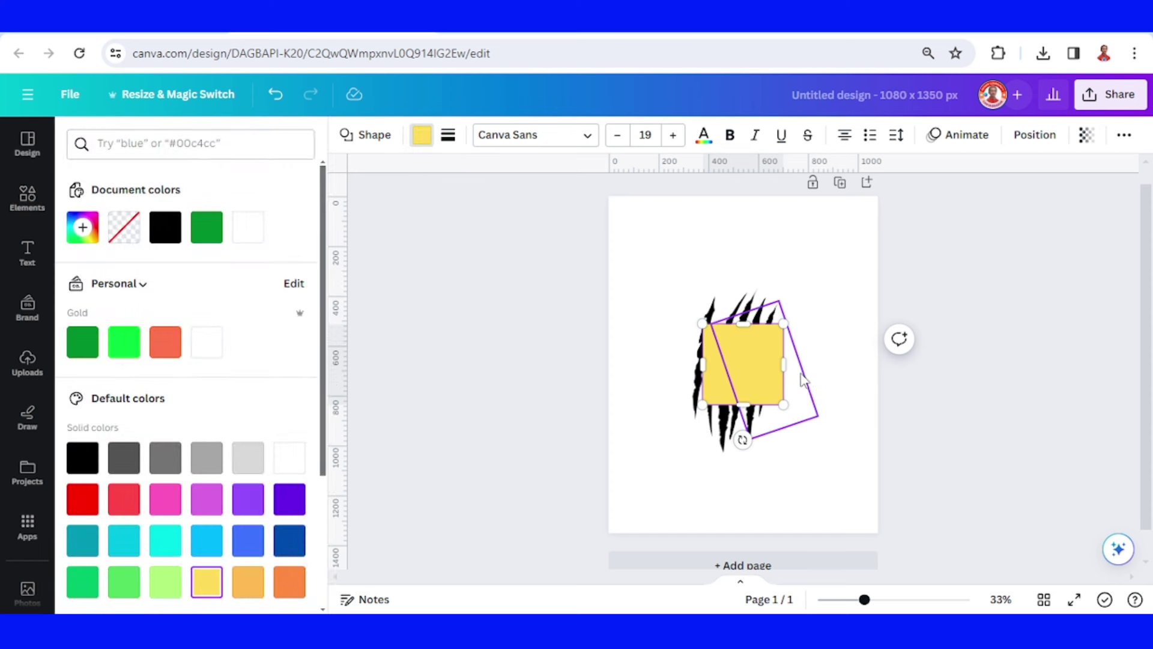
Stretch the yellow square wider and taller so it covers the whole claw cluster.
drag(702, 364, 685, 360)
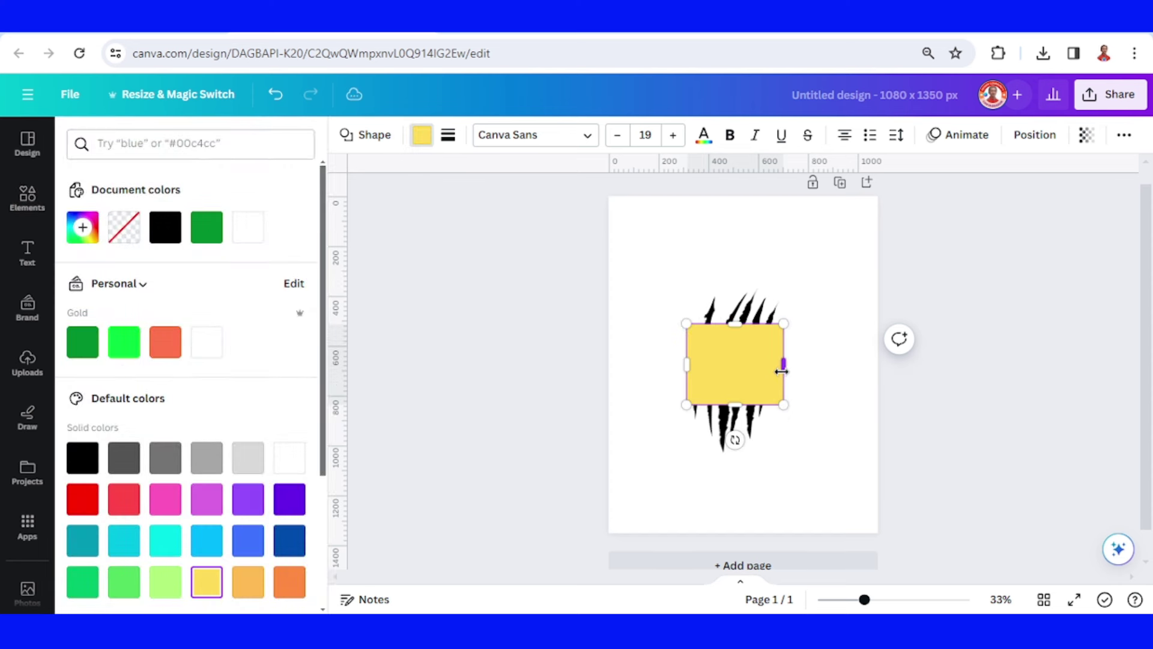
drag(785, 364, 792, 364)
drag(742, 326, 740, 287)
drag(748, 407, 740, 457)
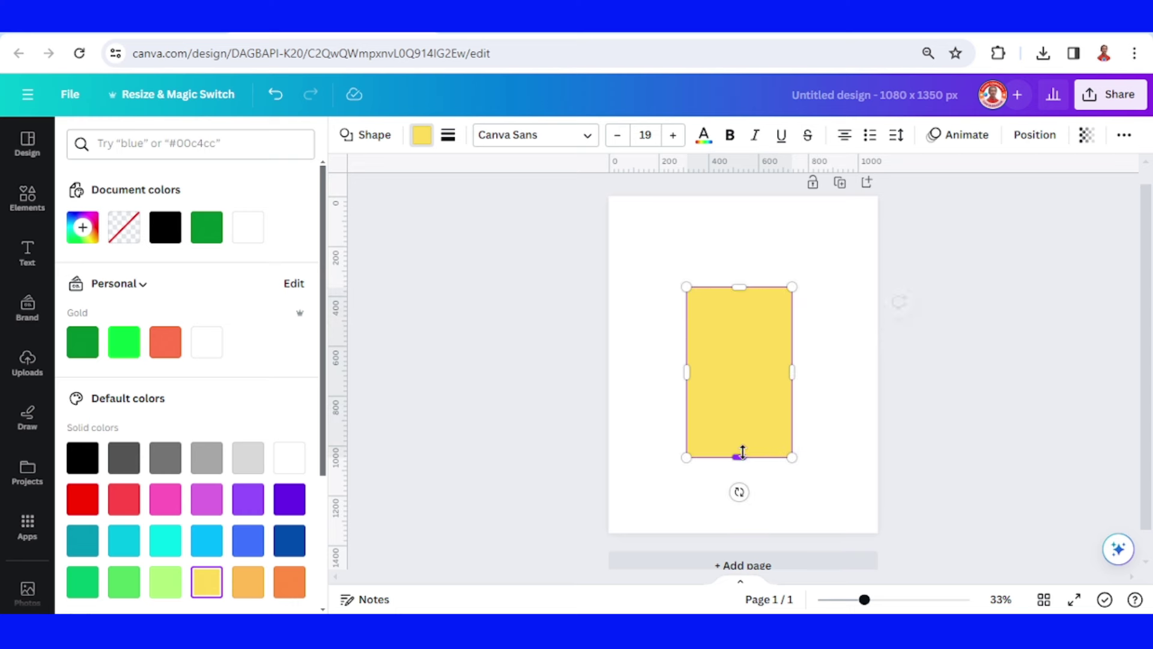
Move the yellow rectangle beneath the claws in Layers and make the top claw stroke white.
click(1035, 134)
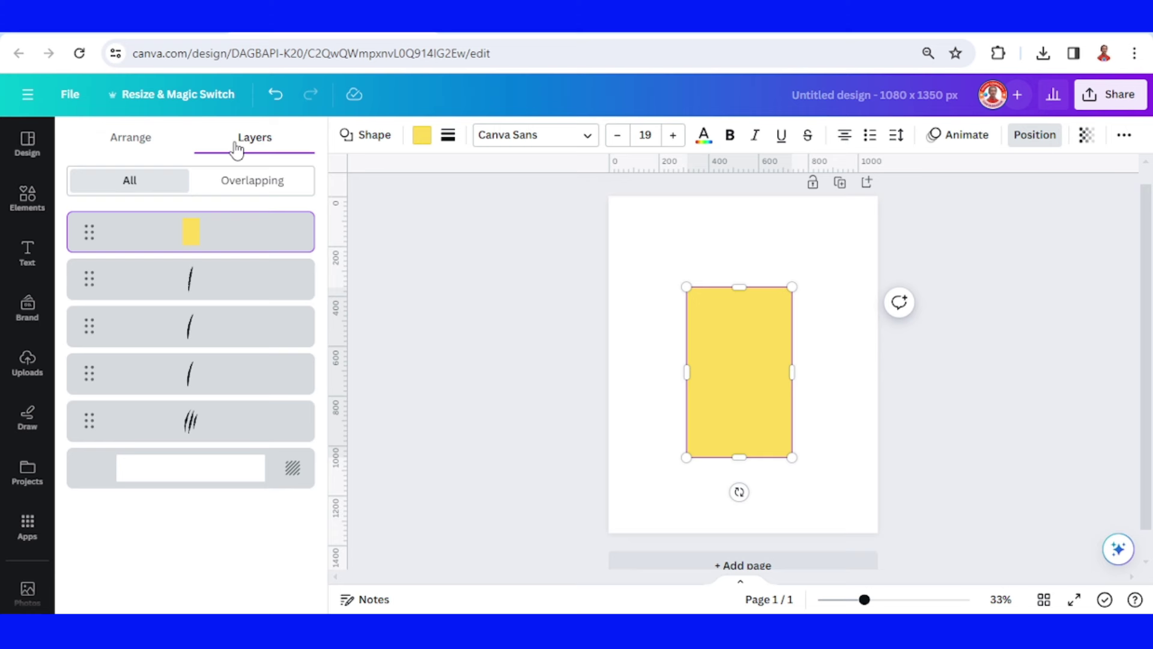
drag(215, 239, 169, 433)
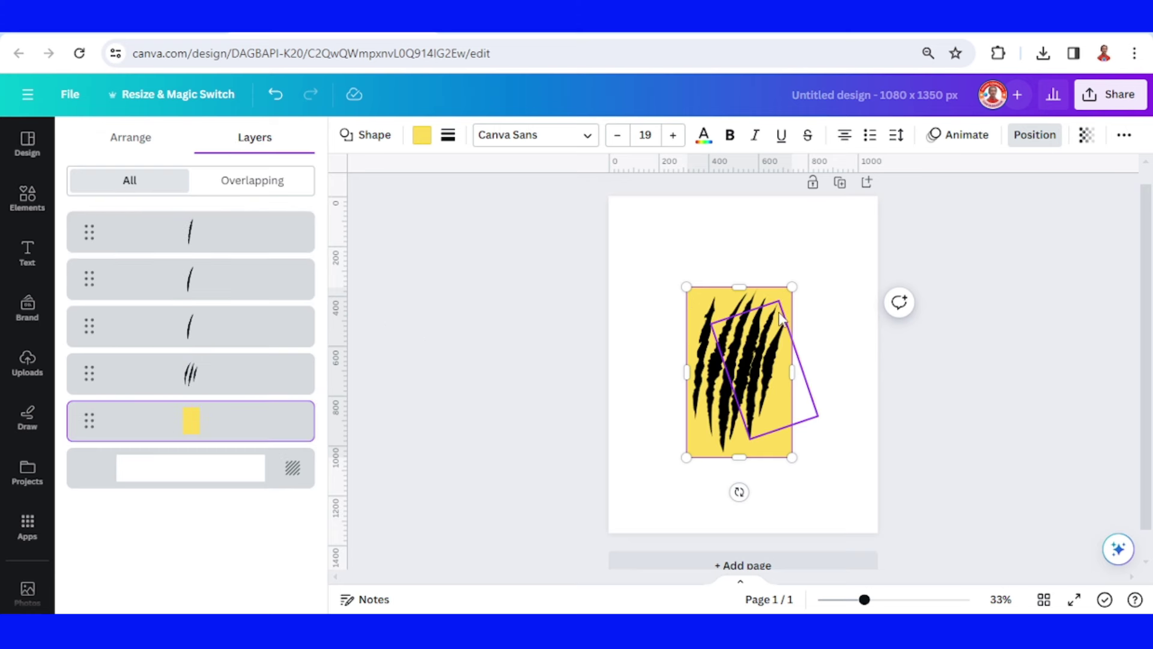
click(227, 232)
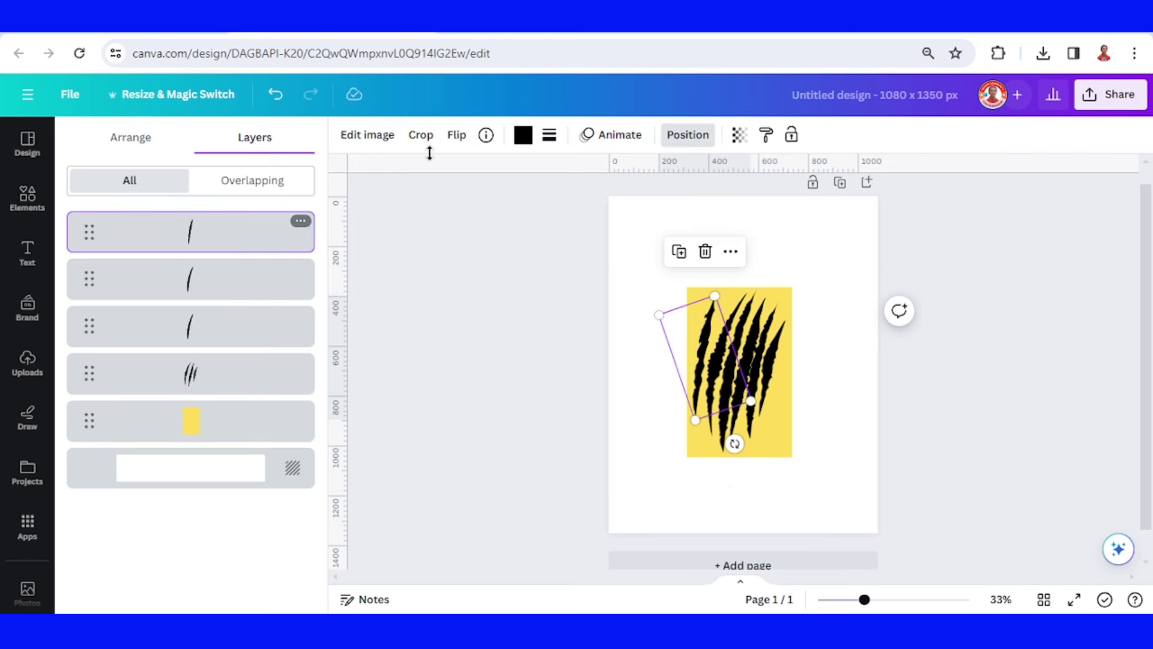
click(523, 134)
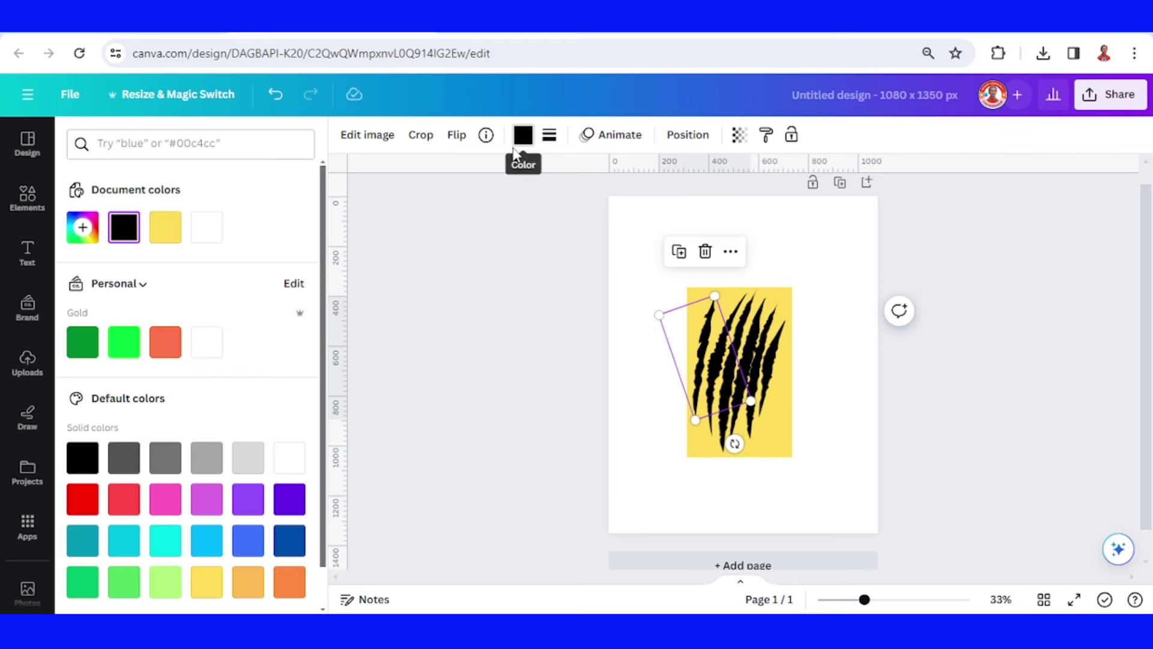
click(215, 236)
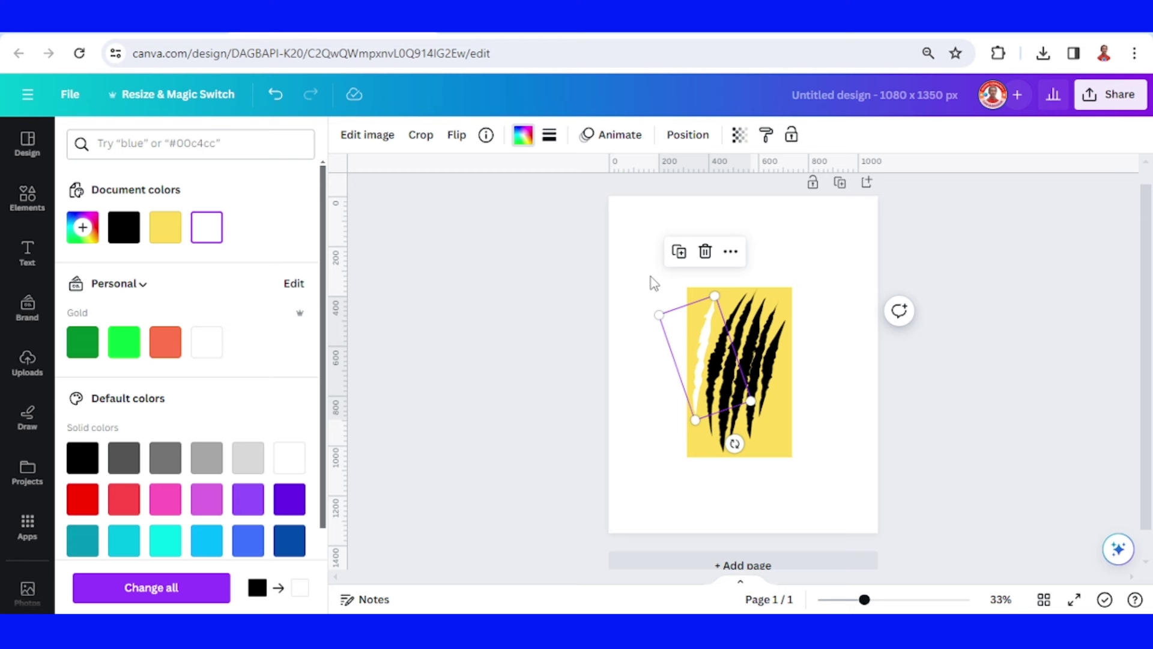
Turn the second, third and grouped remaining claw strokes white as well.
click(706, 137)
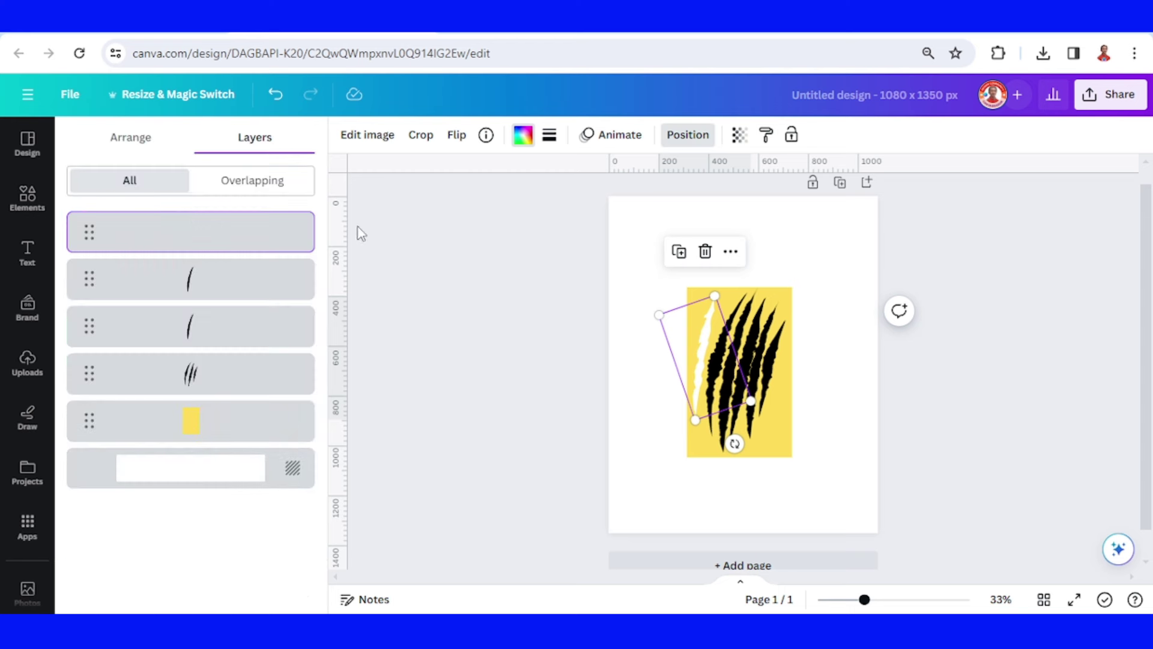
click(227, 294)
click(522, 137)
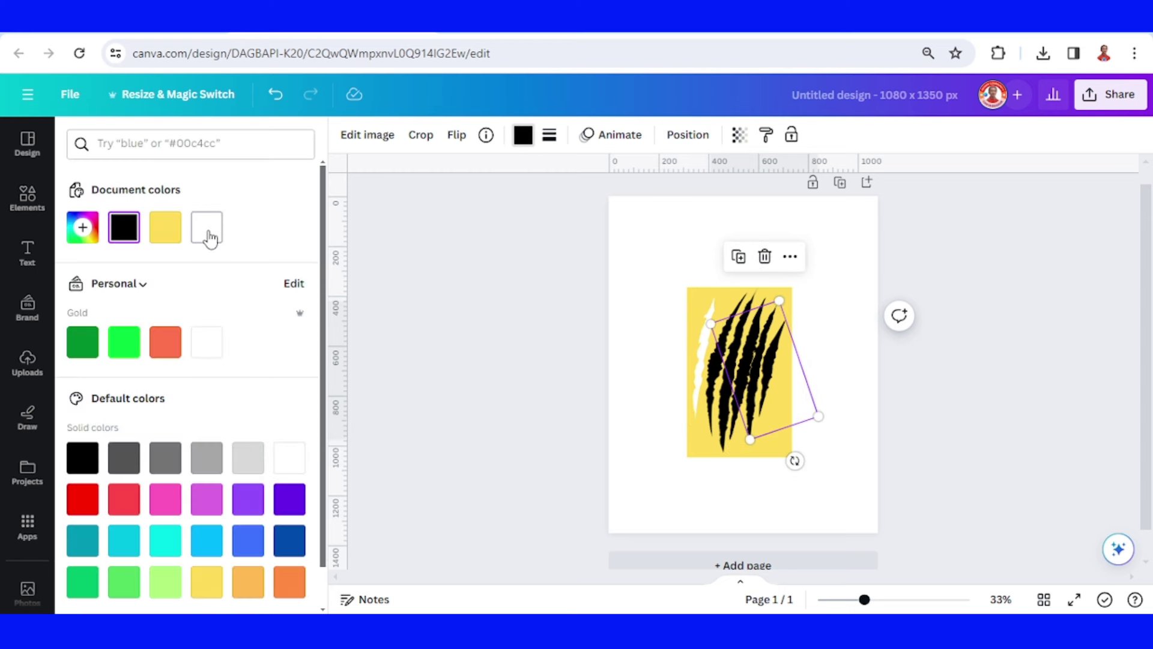
click(213, 234)
click(688, 134)
click(277, 317)
click(522, 135)
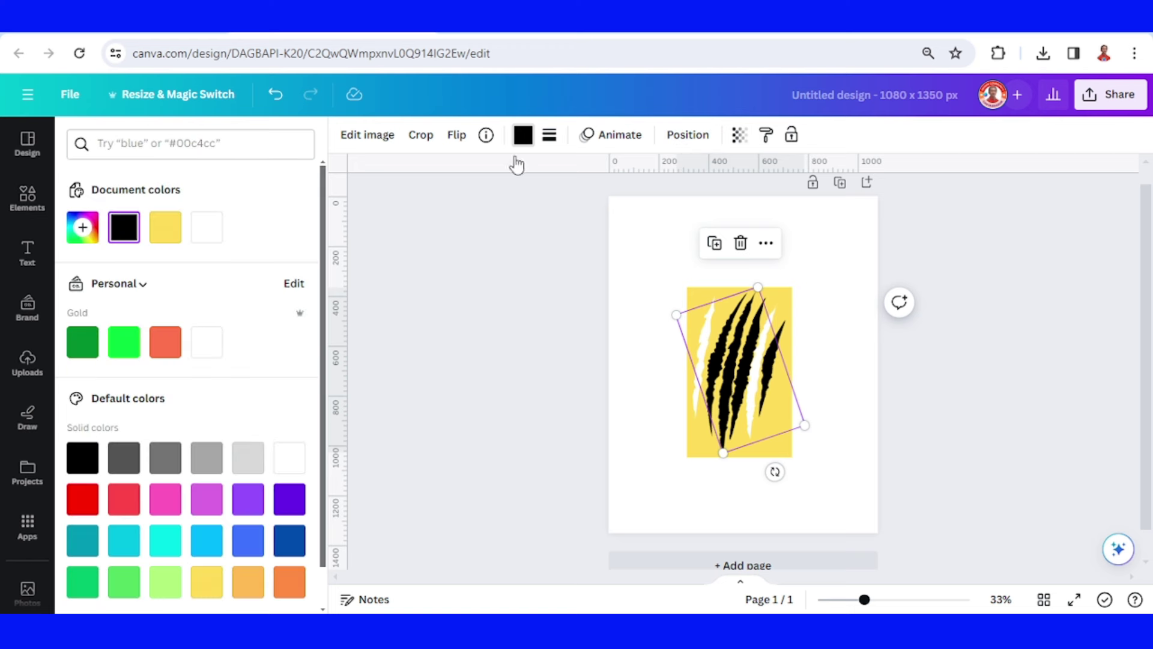
click(206, 226)
click(688, 135)
click(231, 387)
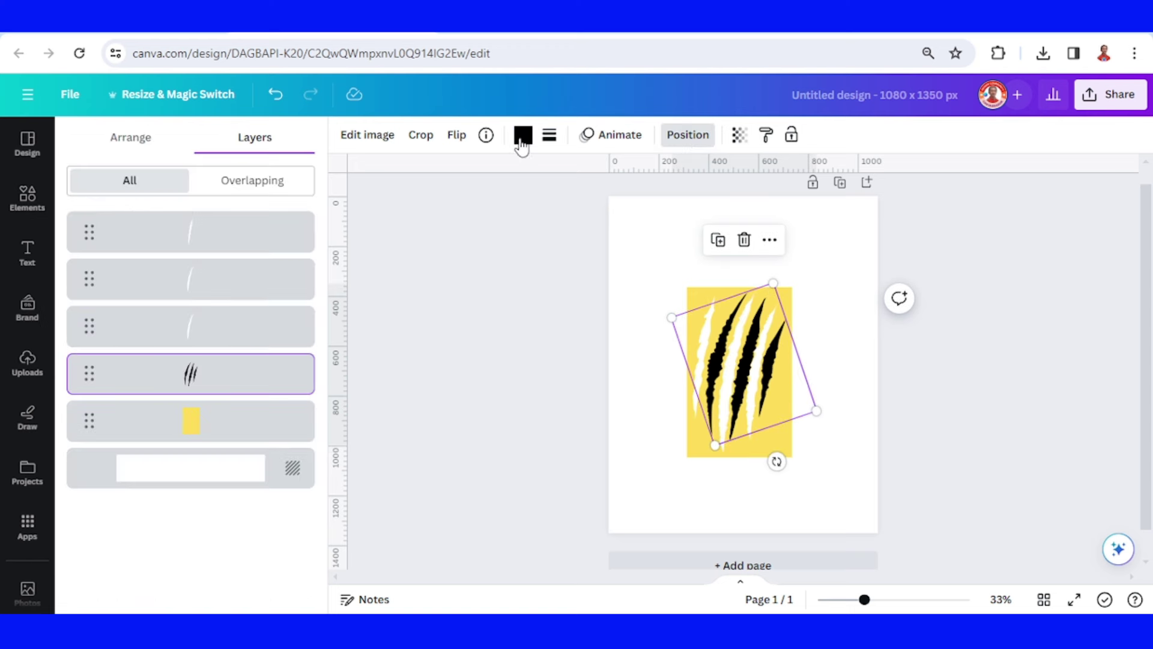
click(522, 135)
click(206, 227)
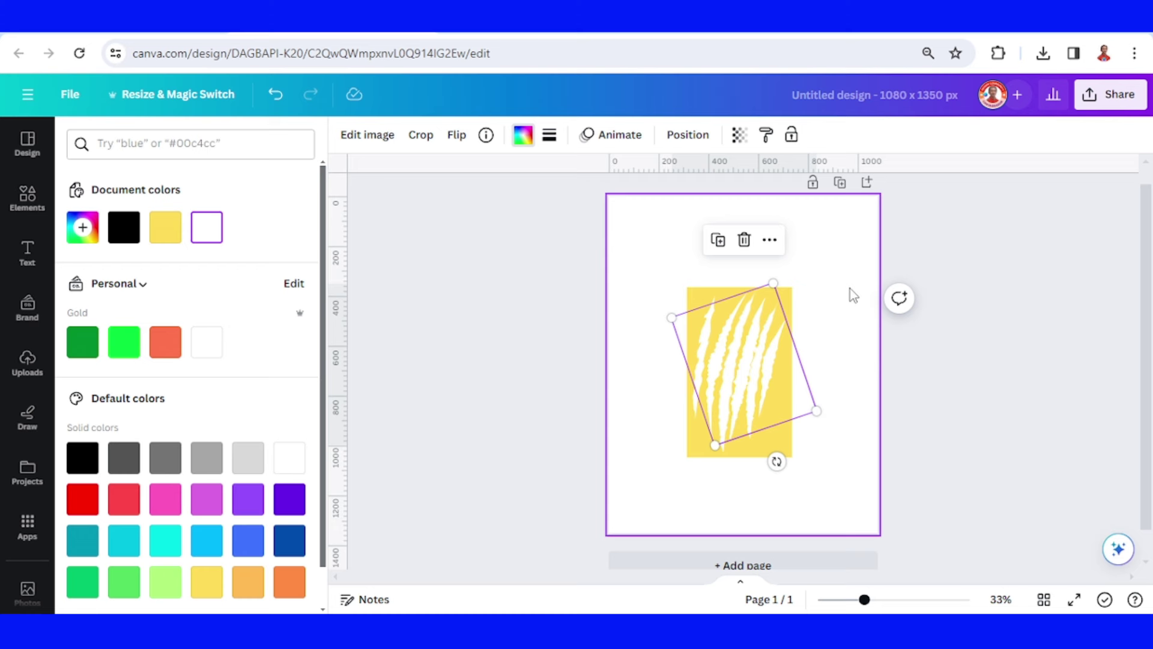
Download the white-on-yellow claw design as a PNG and add a blank second page.
click(1110, 107)
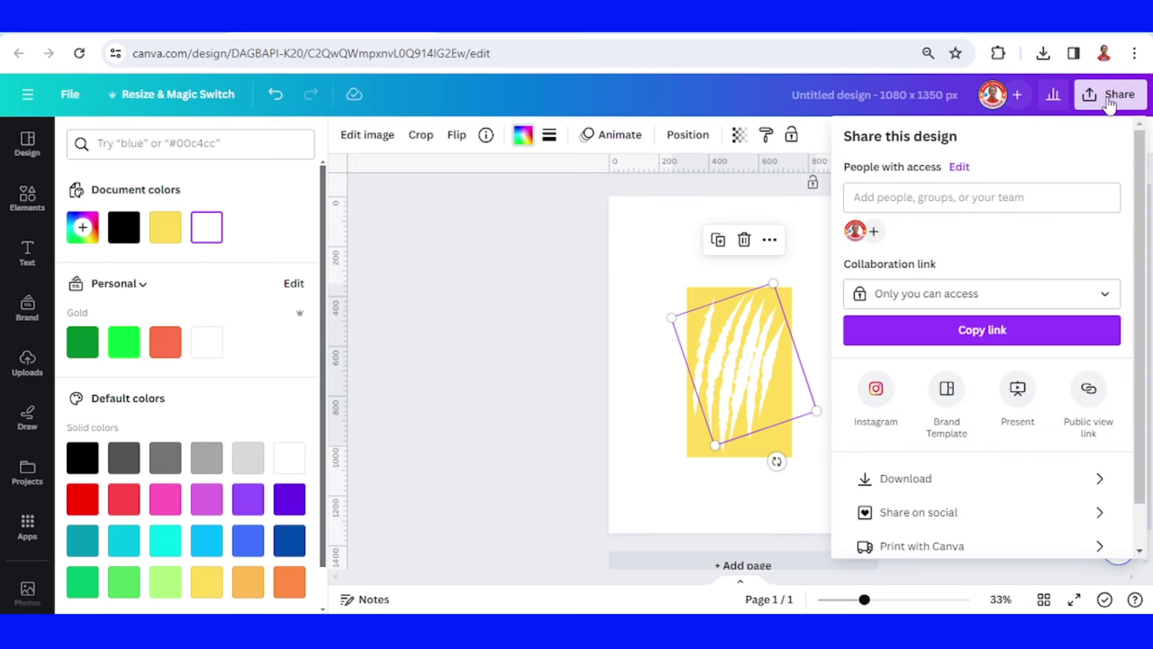
click(915, 480)
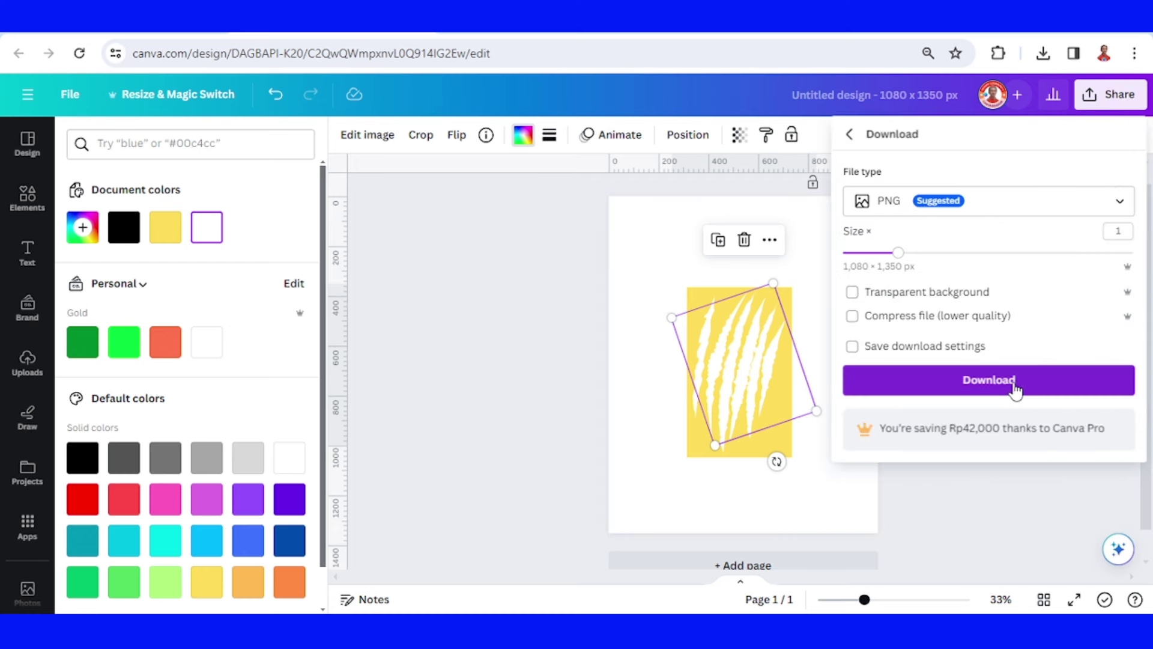
click(1014, 387)
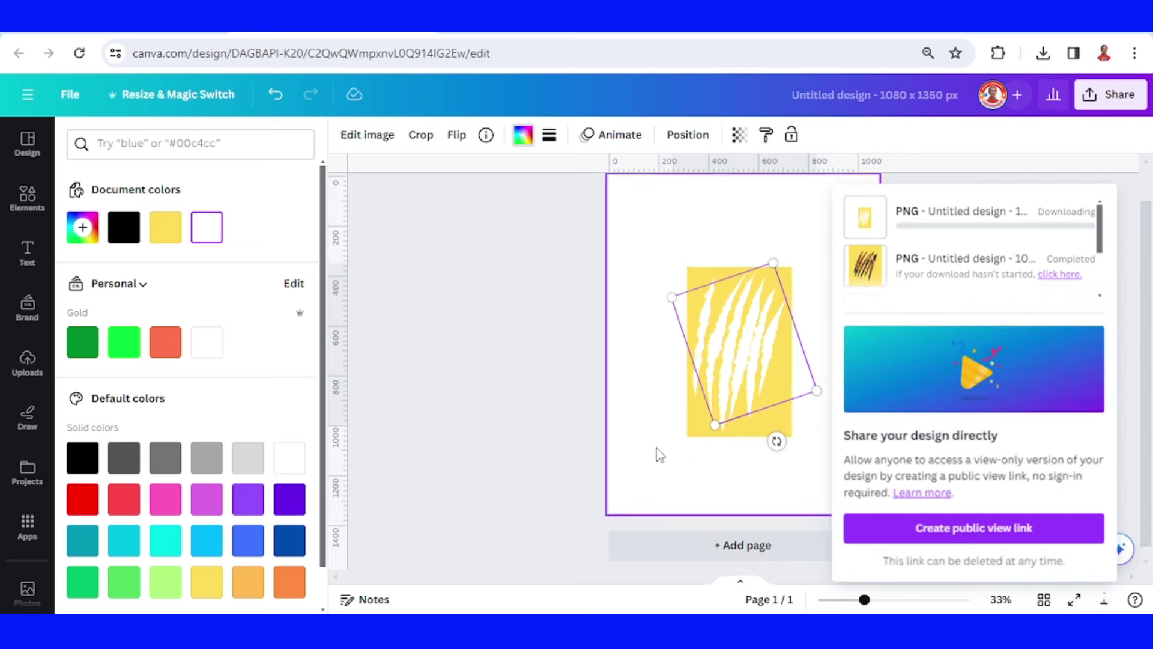
click(727, 545)
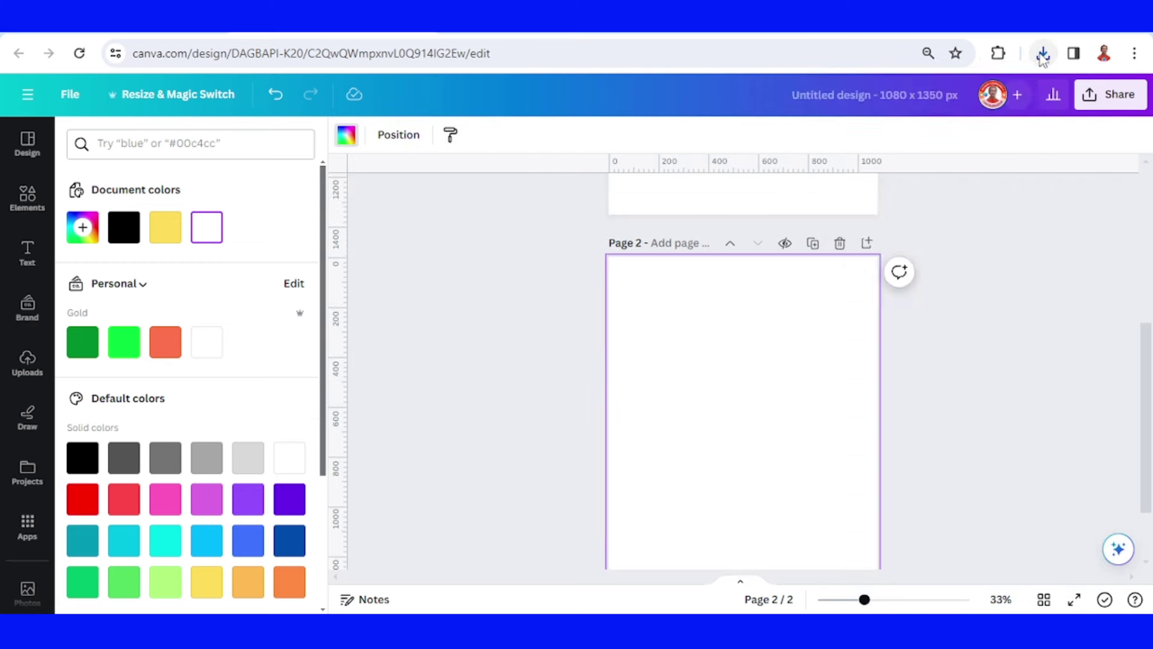
Drag the downloaded claw PNG onto page 2 and give the page an orange background.
click(1042, 55)
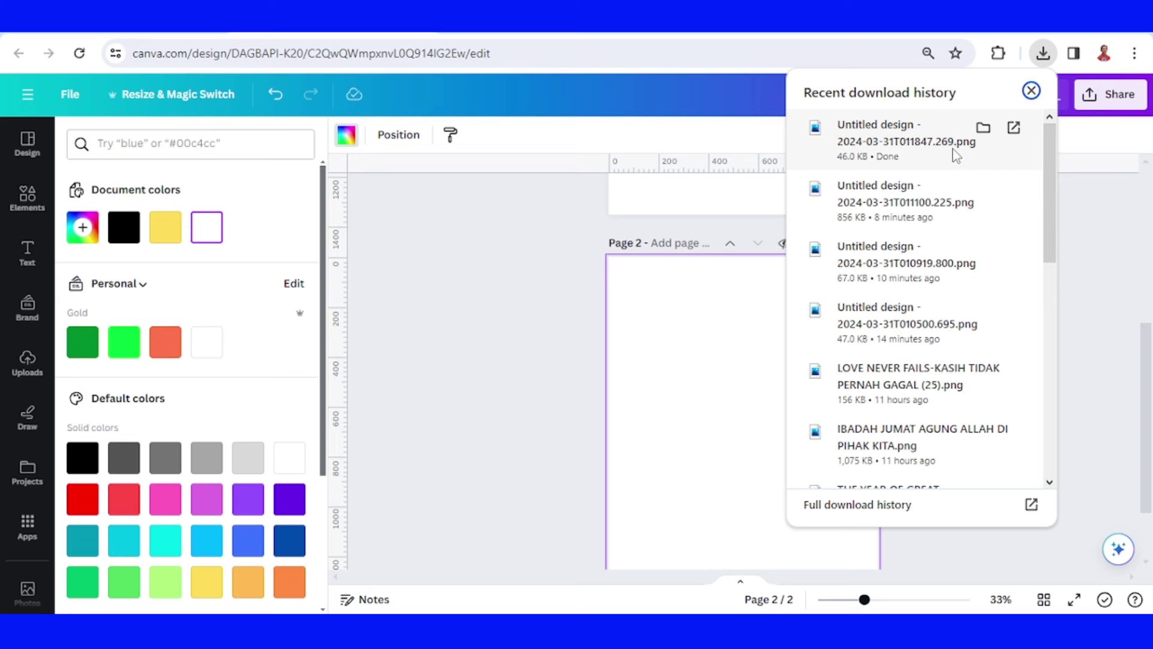
drag(859, 149, 737, 381)
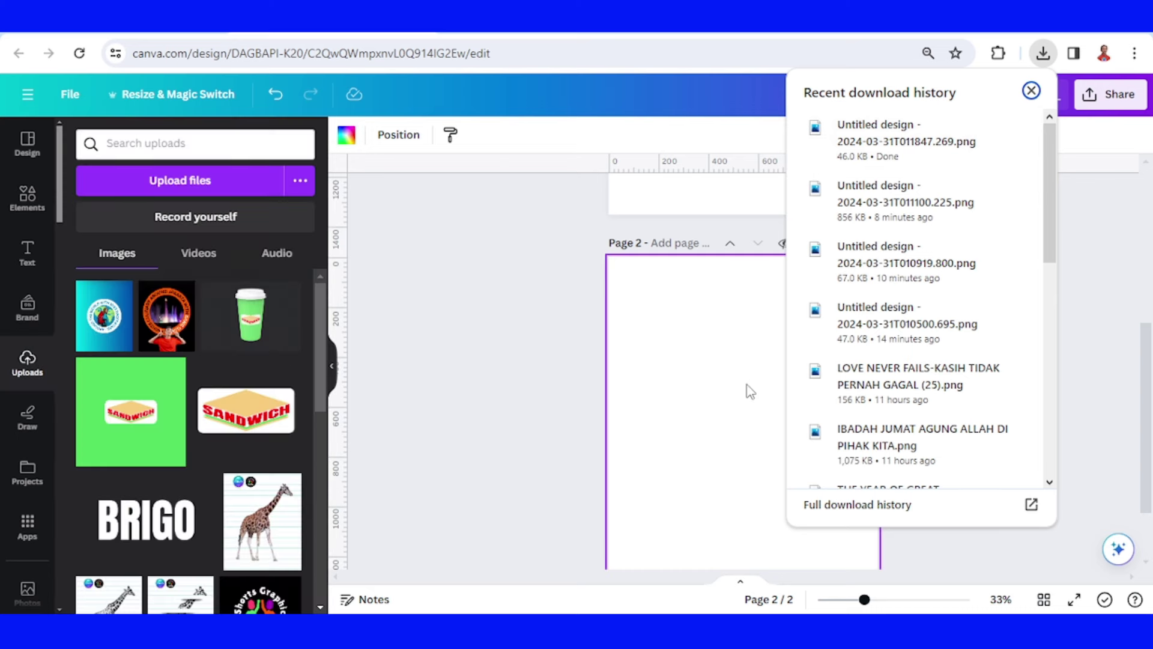
click(728, 381)
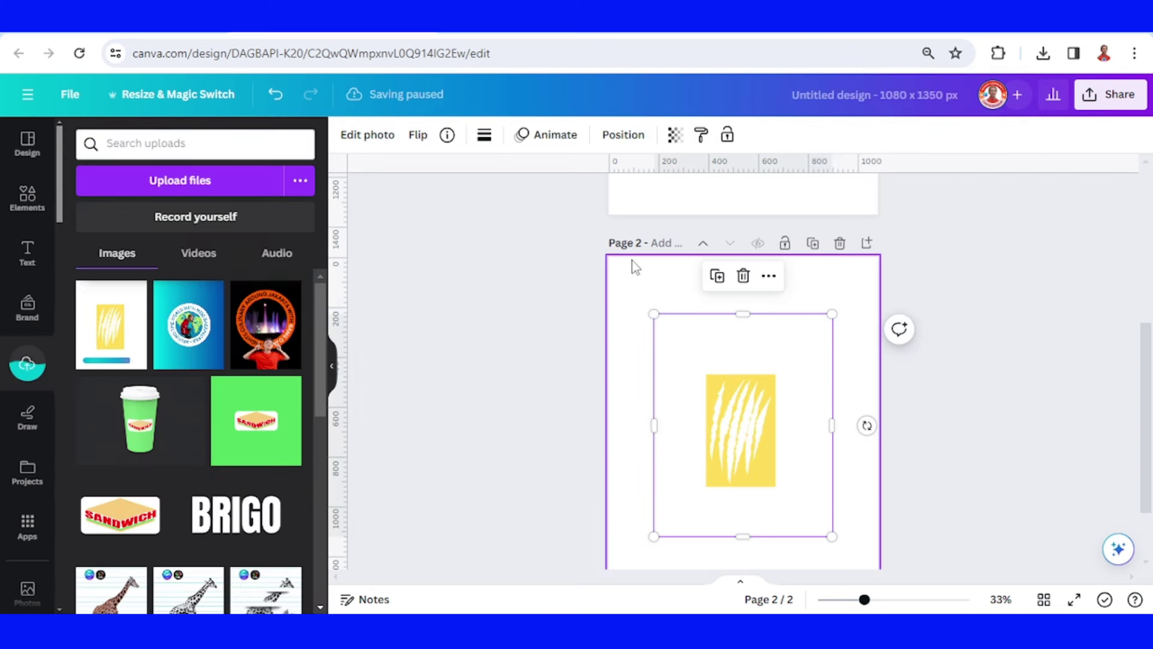
click(633, 265)
click(346, 135)
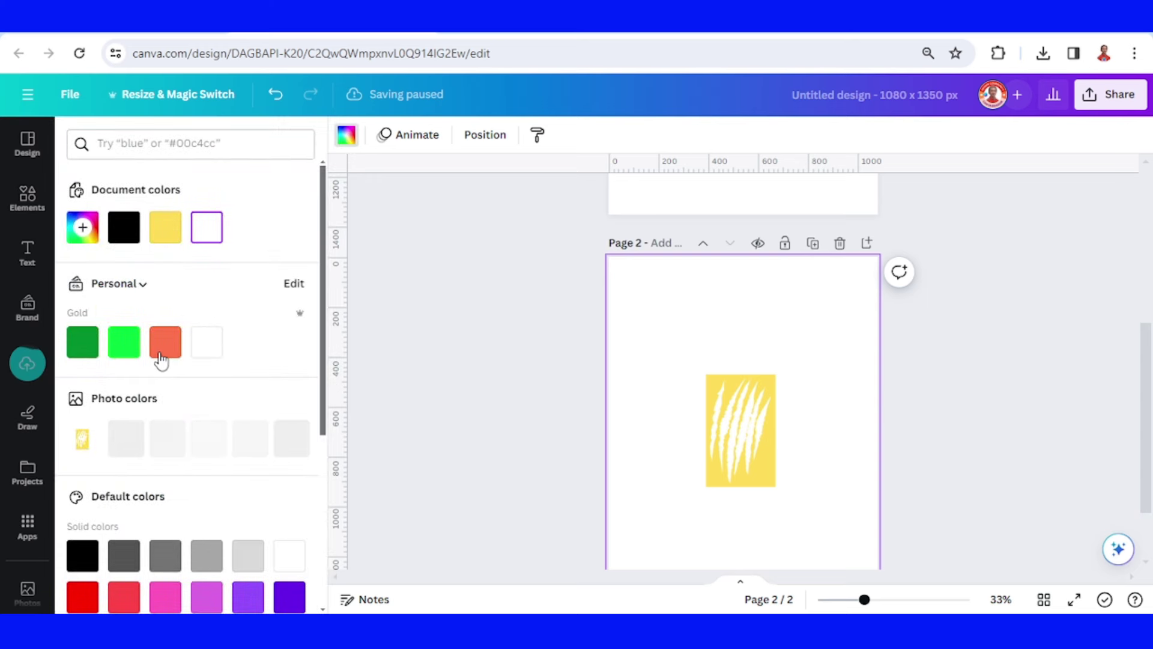
click(164, 349)
click(725, 433)
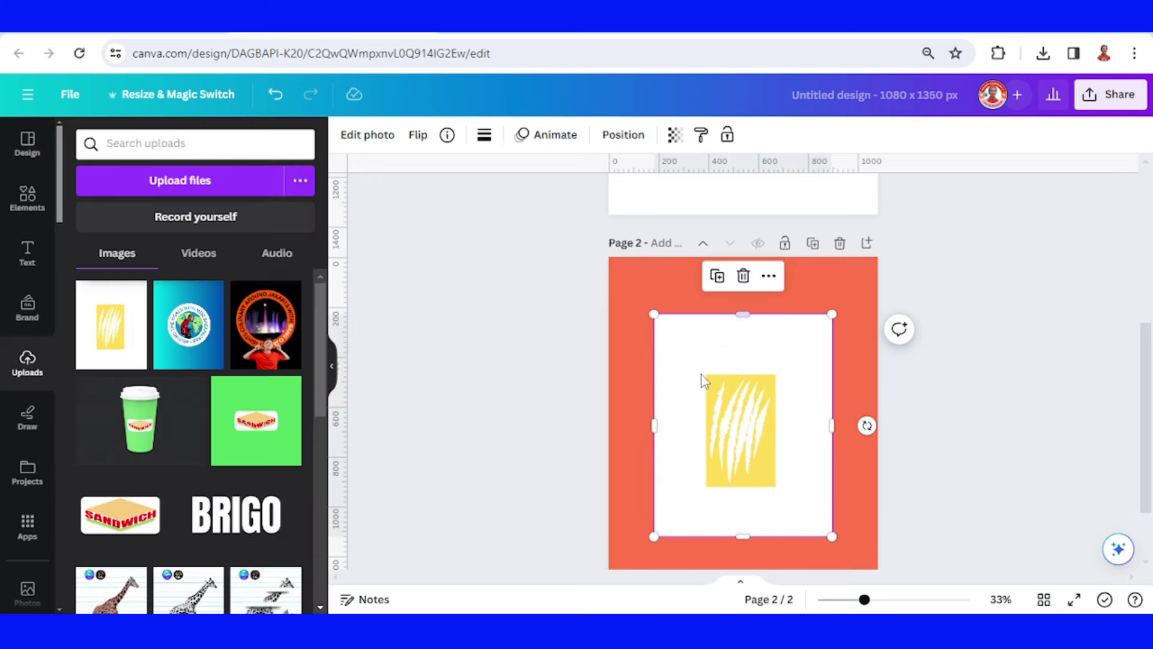
Remove the scratch image's white background with BG Remover.
click(360, 142)
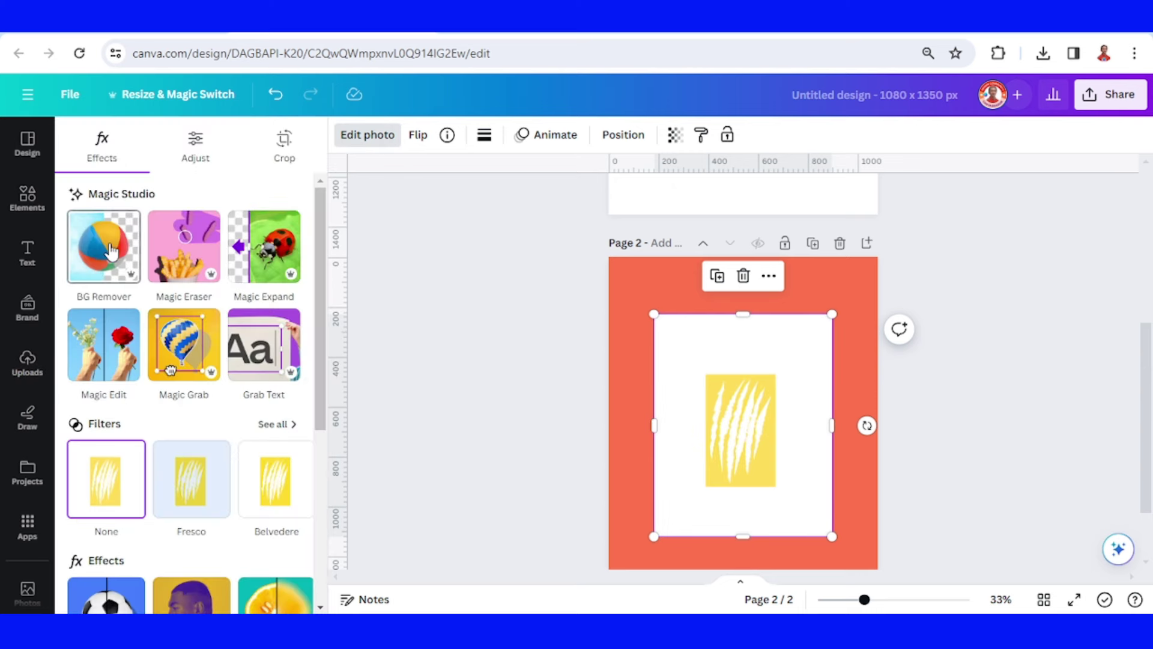
click(111, 249)
scroll(890, 448, down, 1)
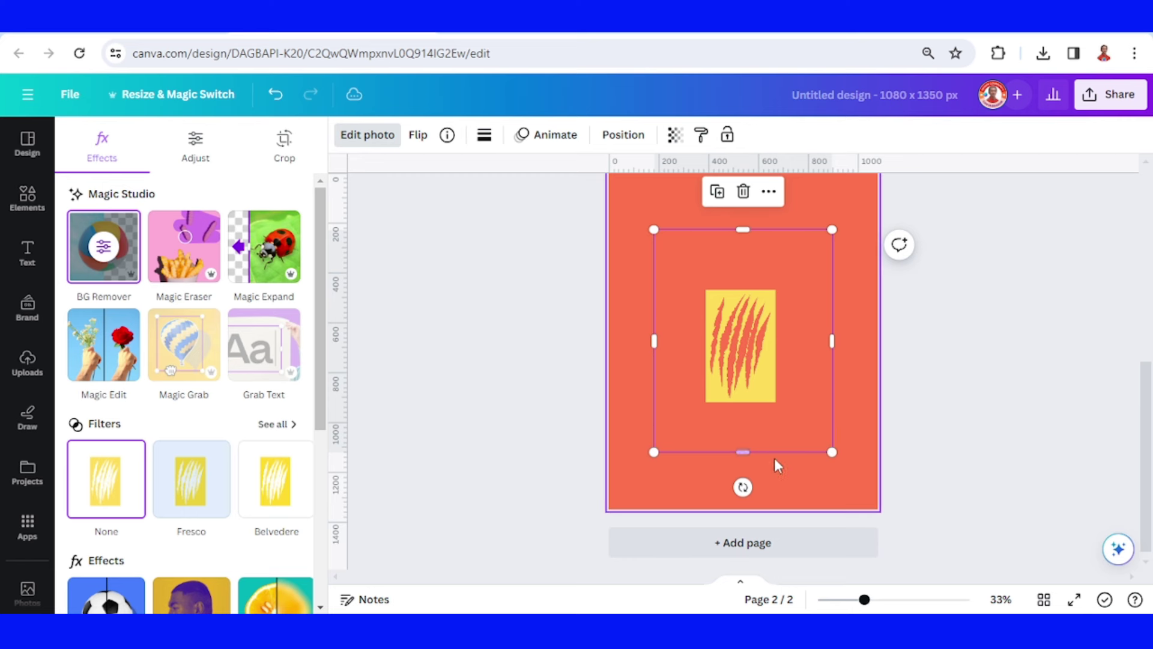
Crop the scratch image from all four sides, then enlarge it to fill most of page 2.
drag(743, 452, 744, 412)
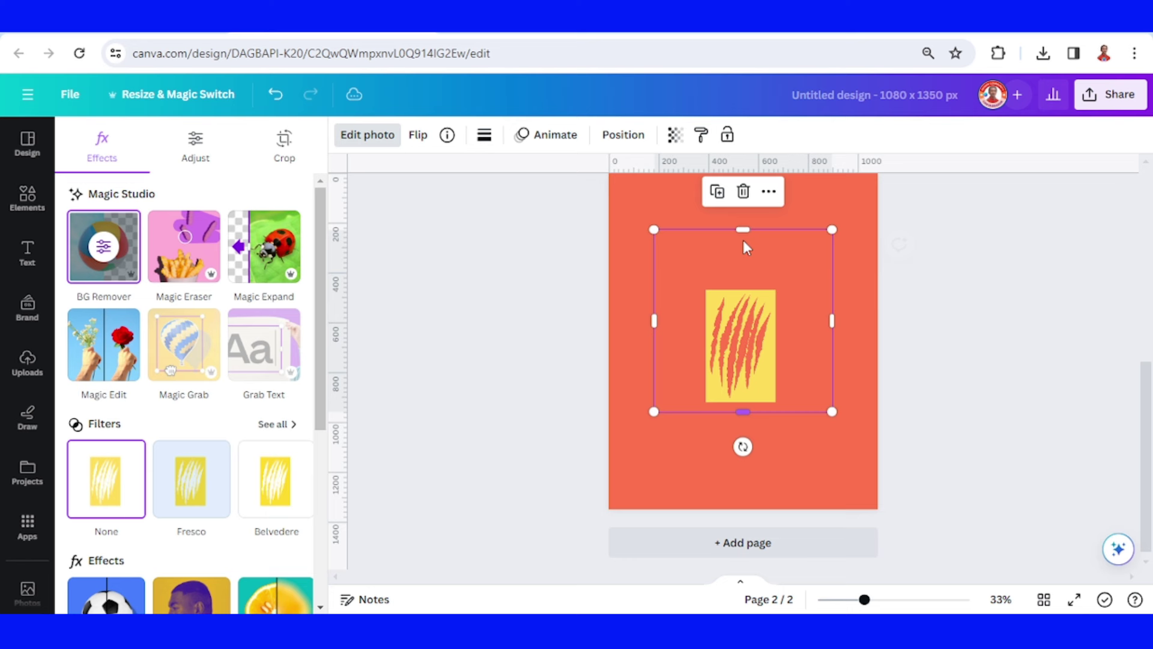
drag(739, 264, 744, 277)
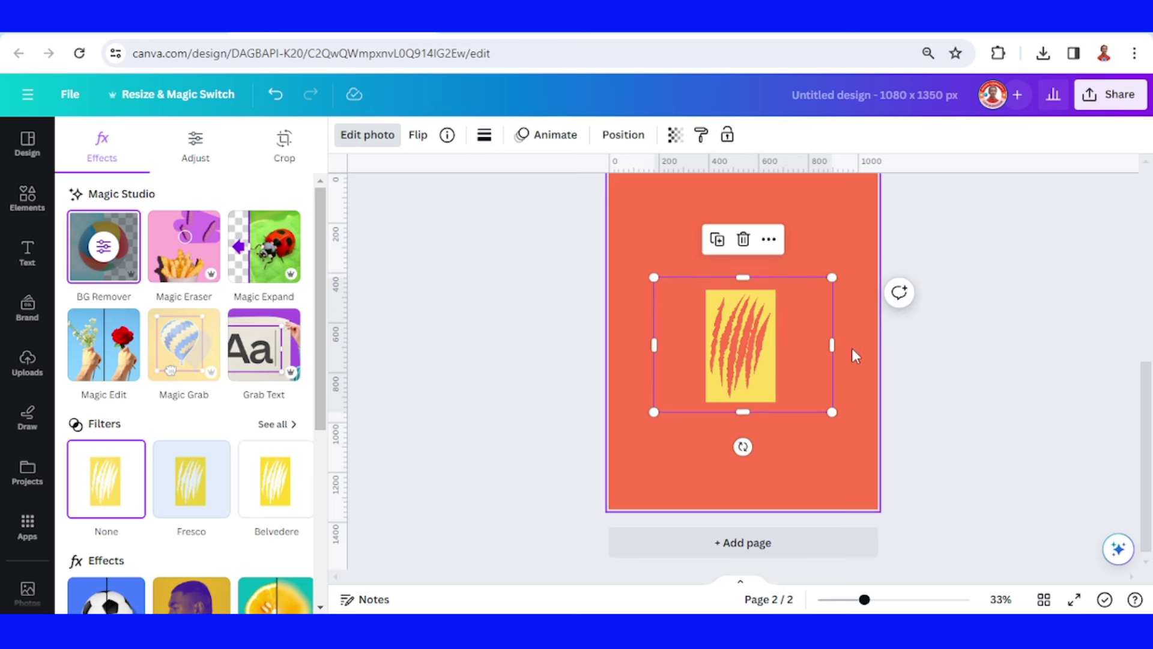
drag(804, 345, 788, 345)
drag(675, 343, 700, 345)
drag(646, 448, 615, 479)
scroll(787, 375, up, 2)
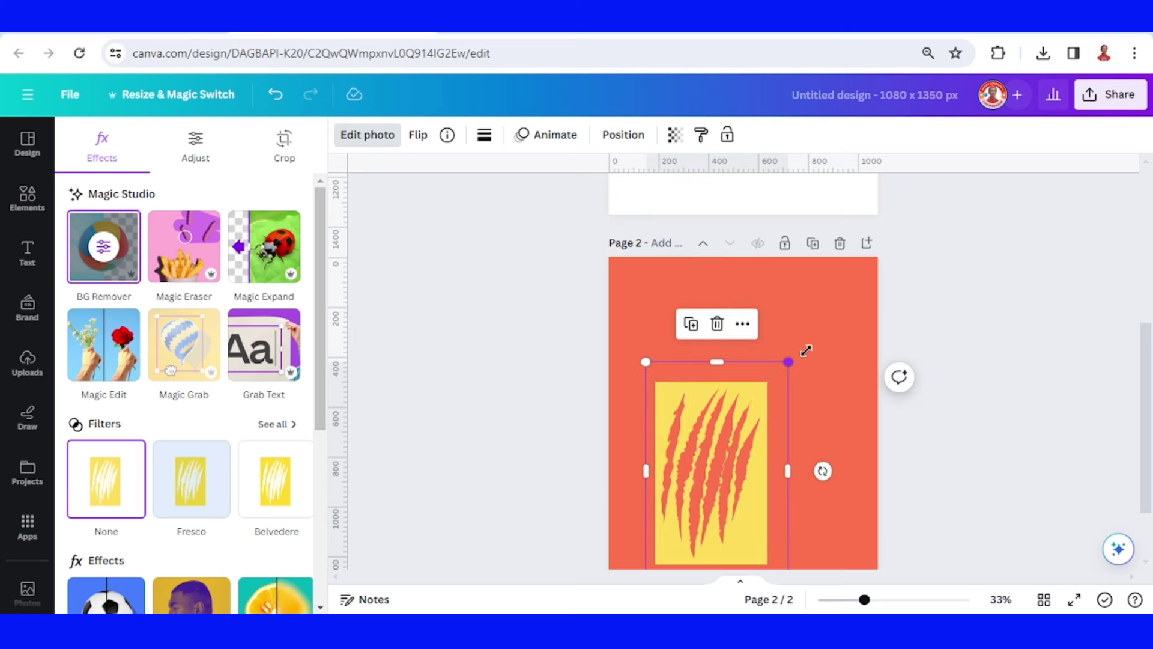
drag(805, 350, 857, 291)
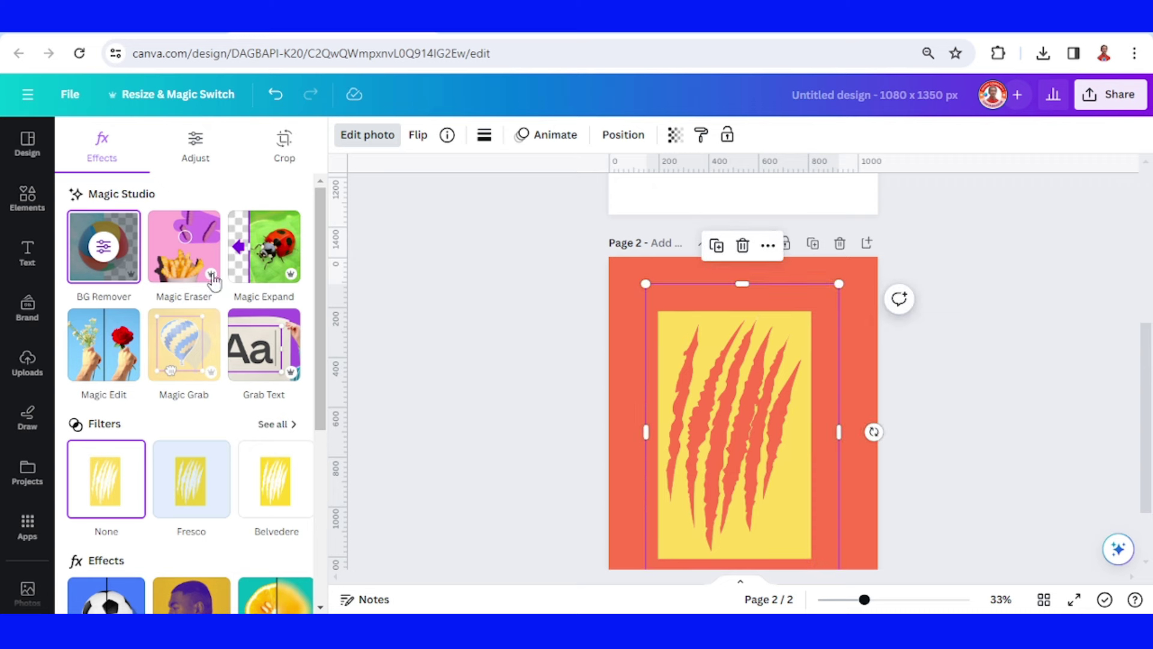
Place the roaring lion photo on page 2 and send it behind the scratch graphic.
click(22, 196)
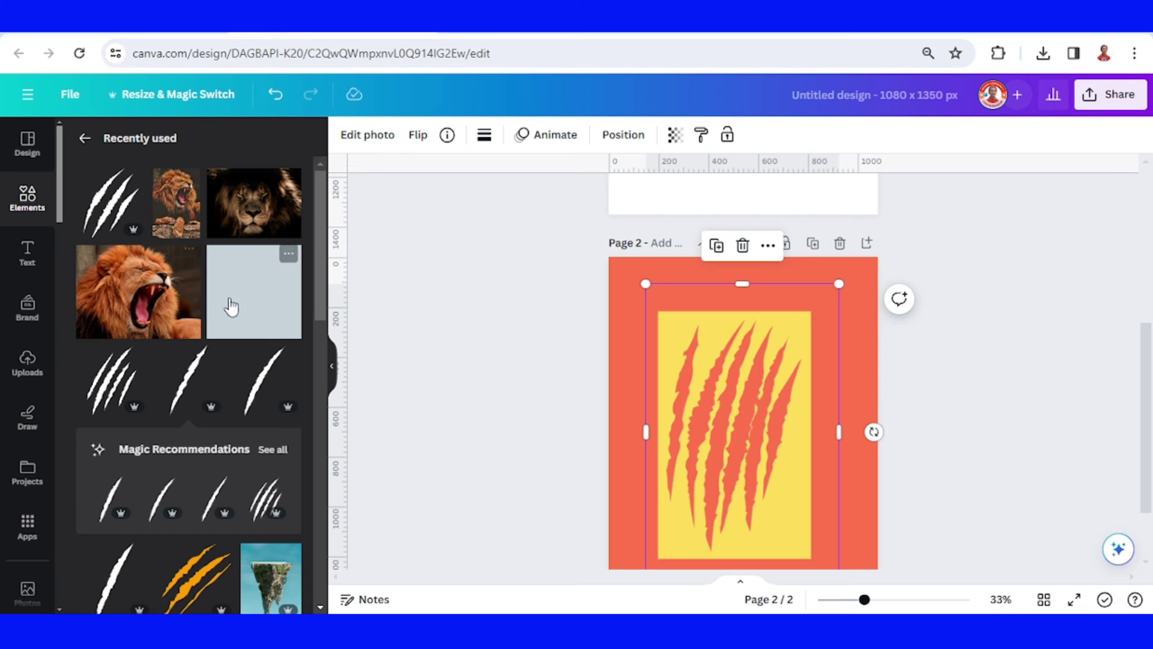
click(180, 213)
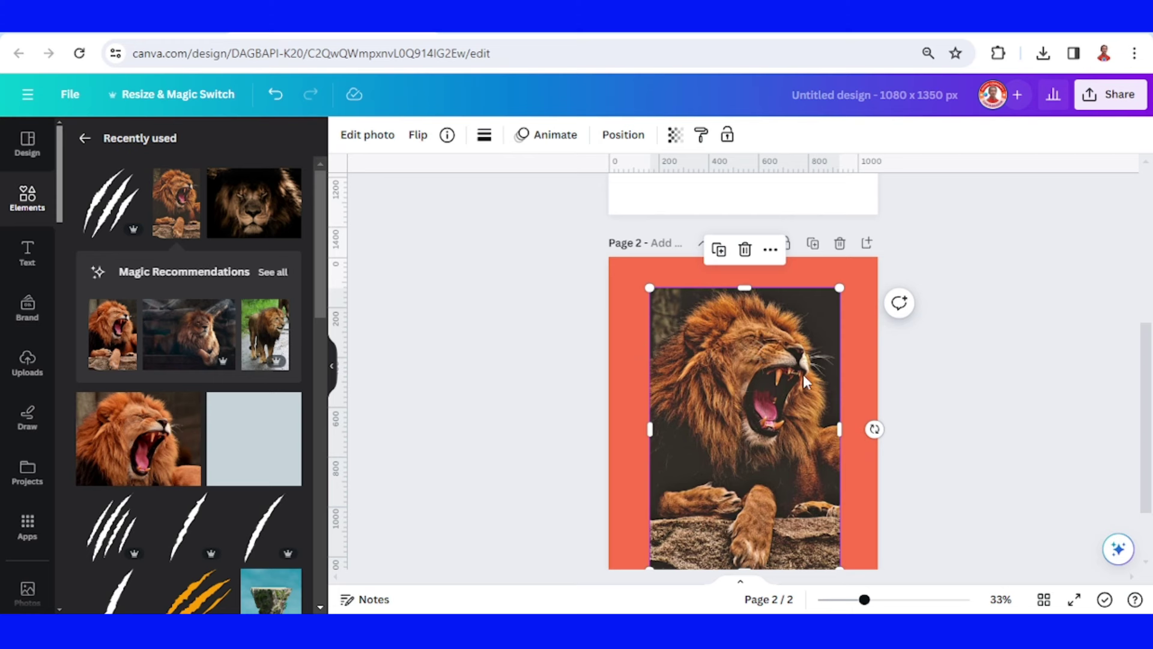
right_click(804, 385)
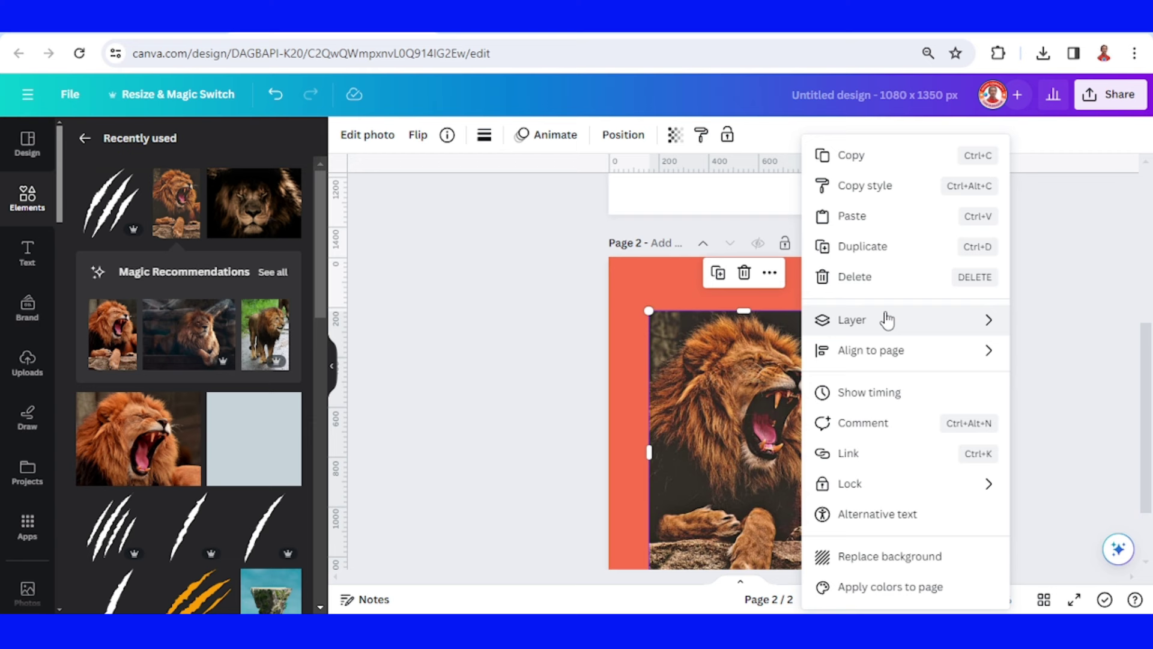
mouse_move(887, 319)
click(994, 409)
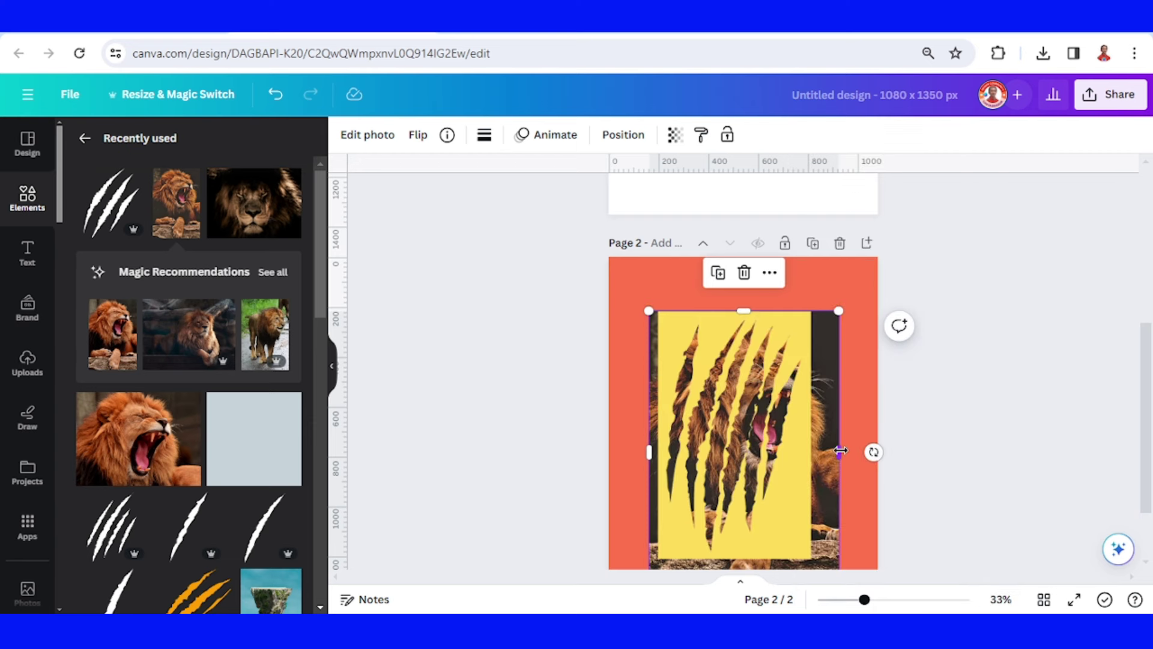
Crop the lion photo's left and bottom edges in to the yellow rectangle's edges.
drag(840, 451, 792, 452)
drag(599, 463, 663, 446)
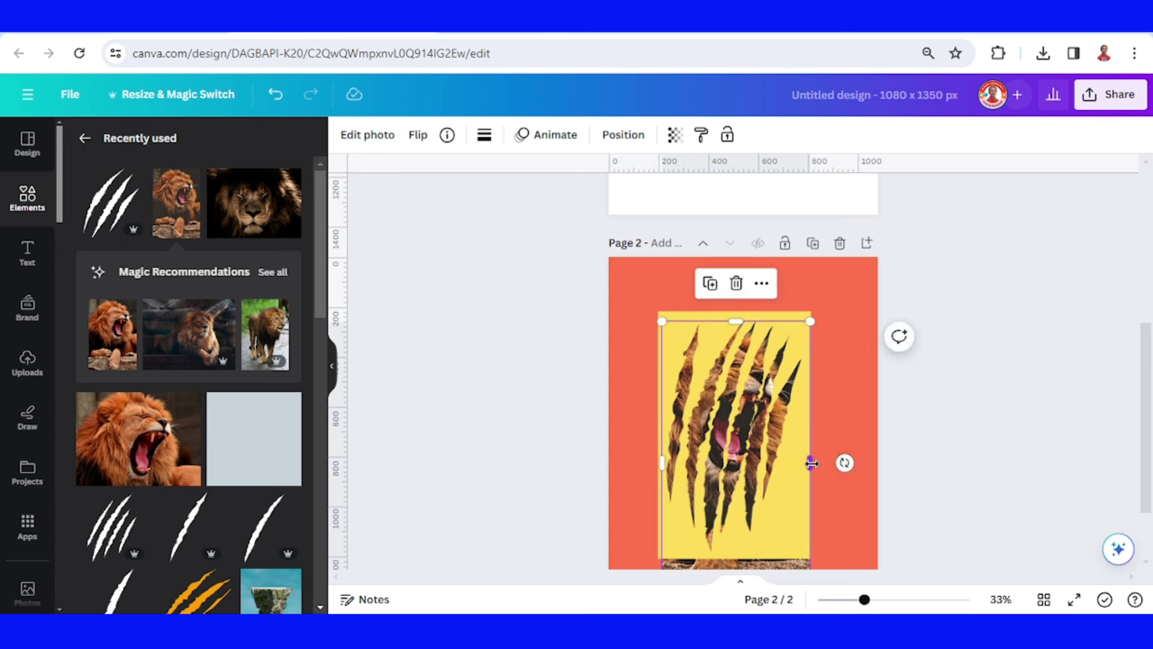
drag(805, 460, 805, 461)
scroll(806, 462, down, 2)
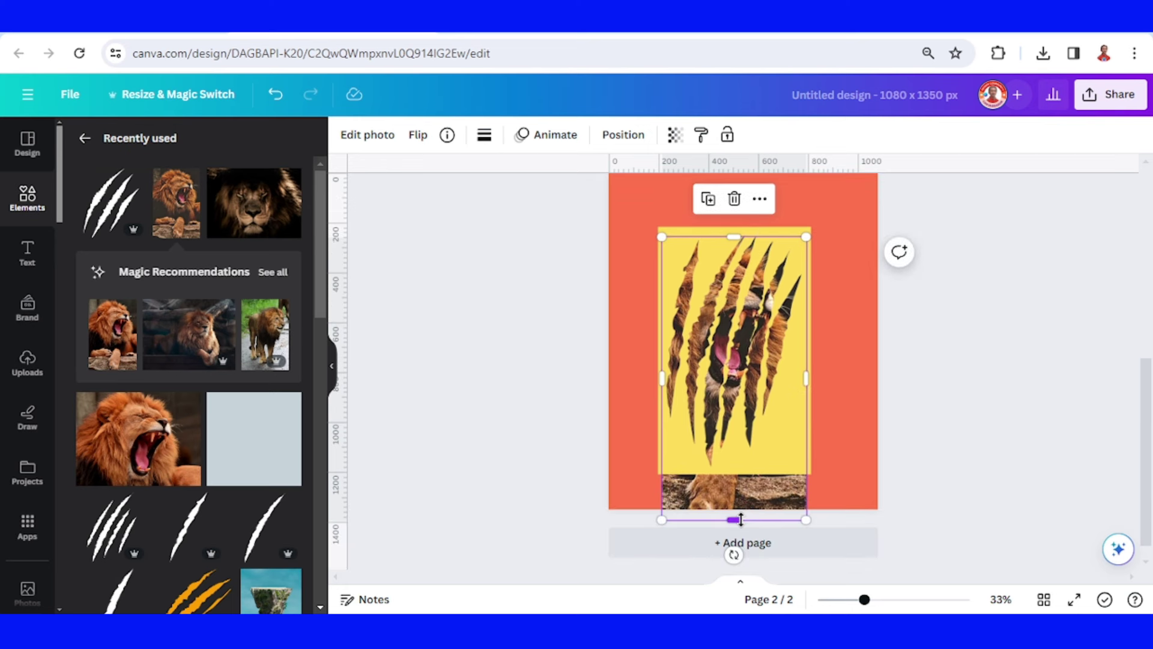
drag(734, 509, 734, 471)
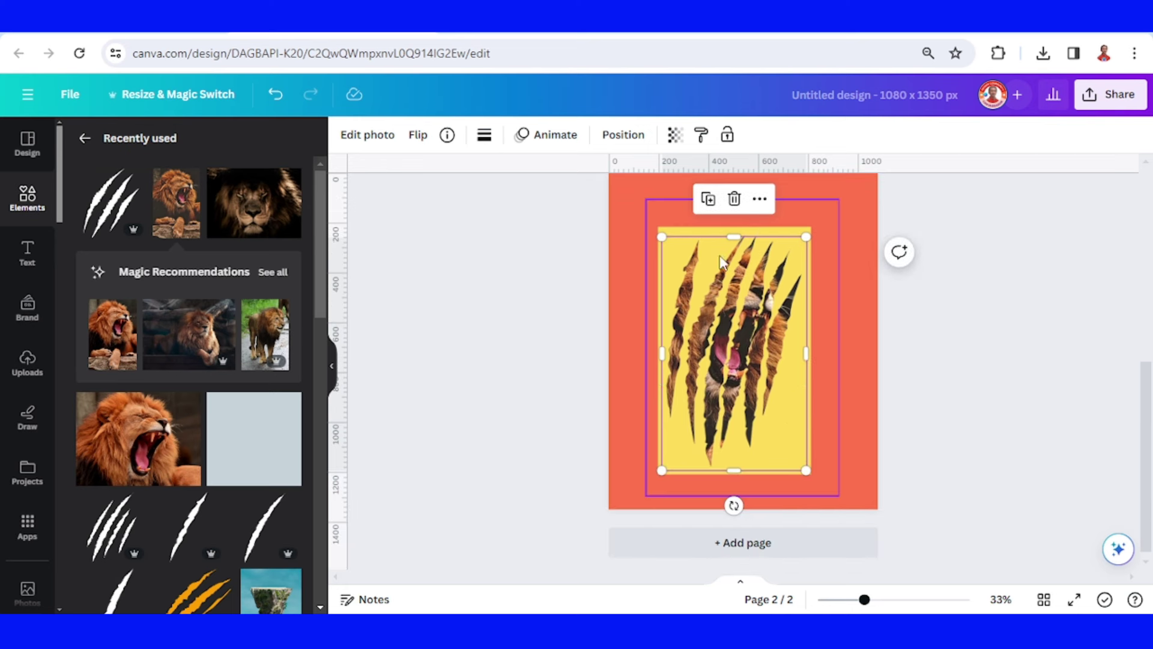
Change page 2's background colour to yellow.
scroll(849, 363, up, 3)
click(848, 362)
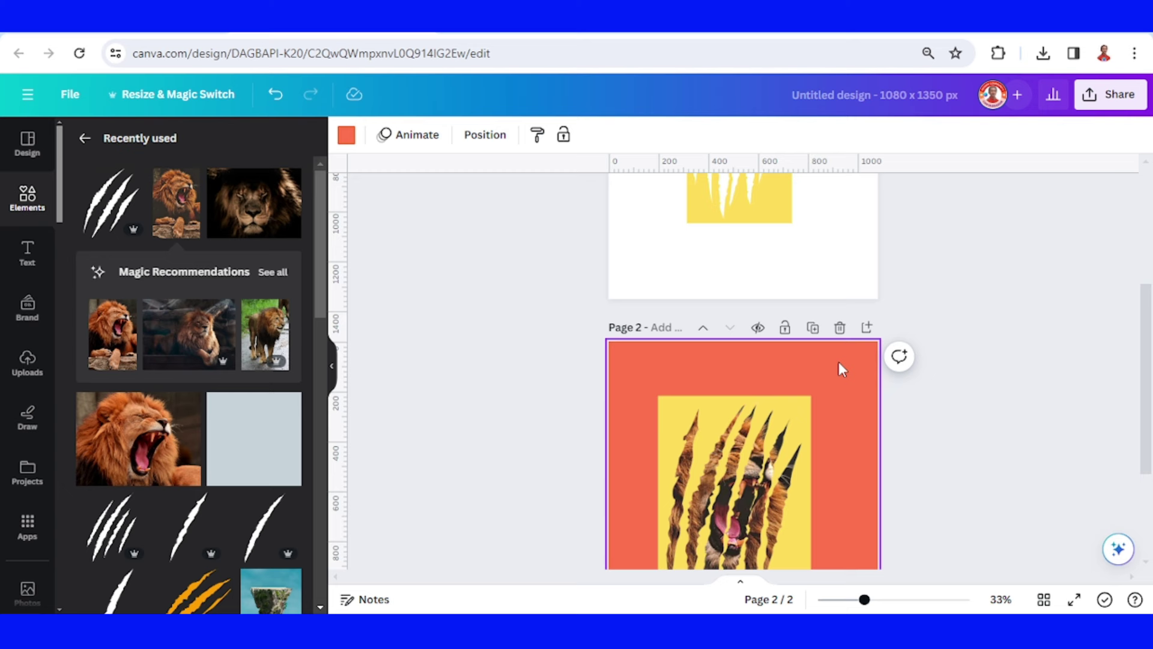
click(346, 136)
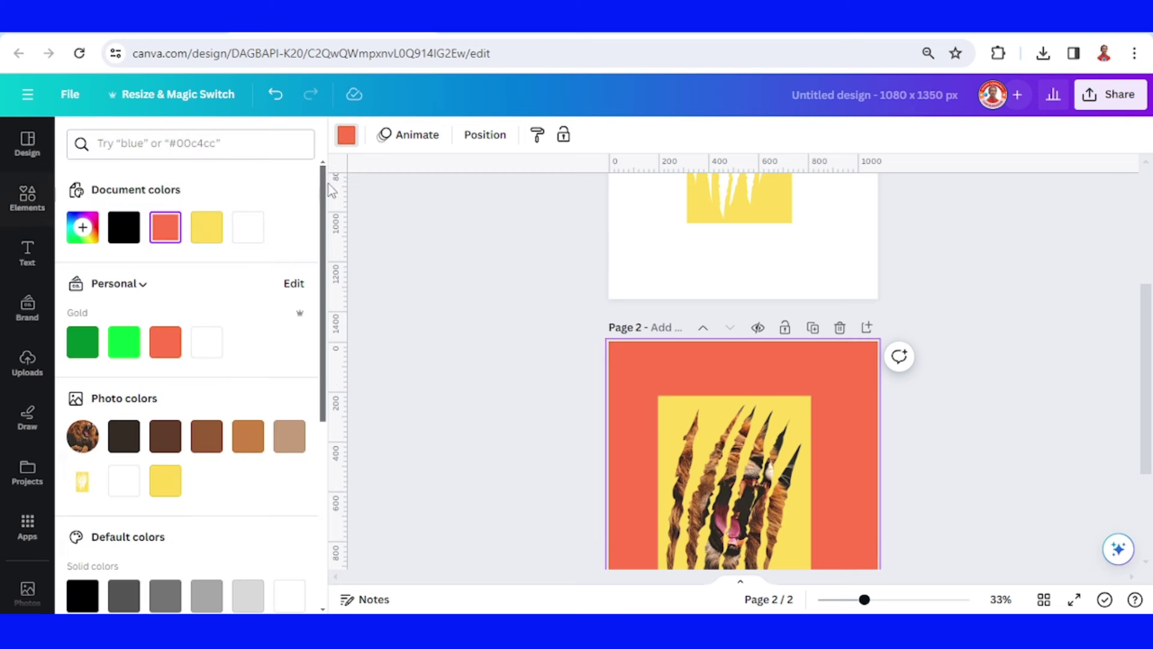
click(212, 229)
Download only page 2 as a PNG, excluding Page 1, then add a third page.
scroll(972, 282, down, 2)
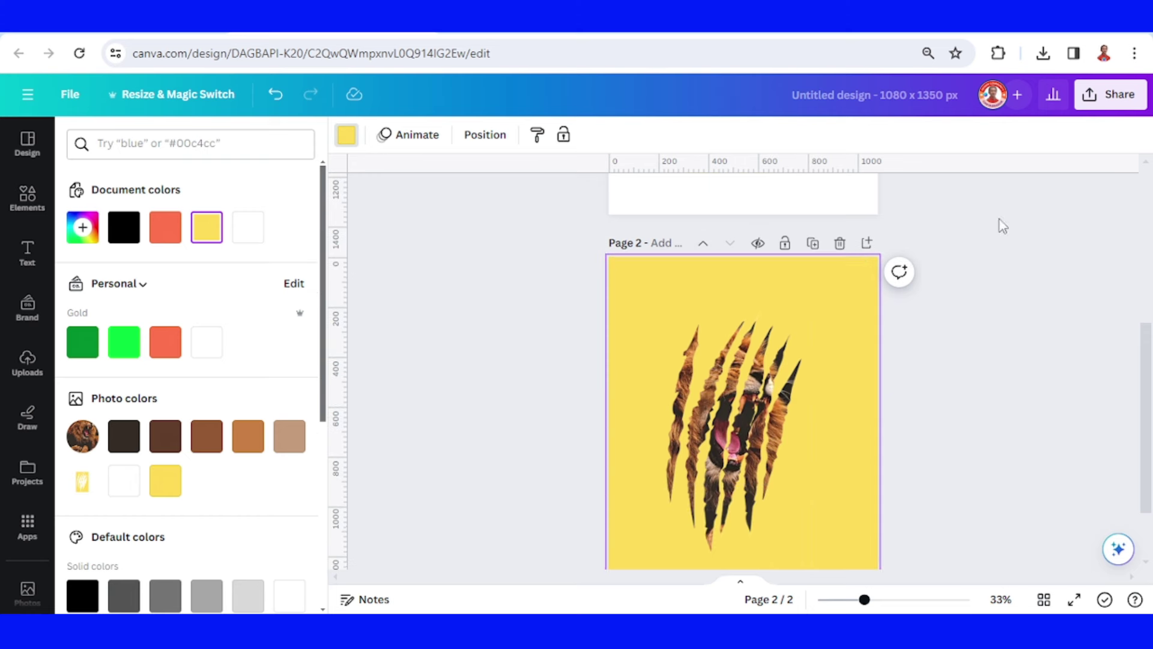
click(1094, 96)
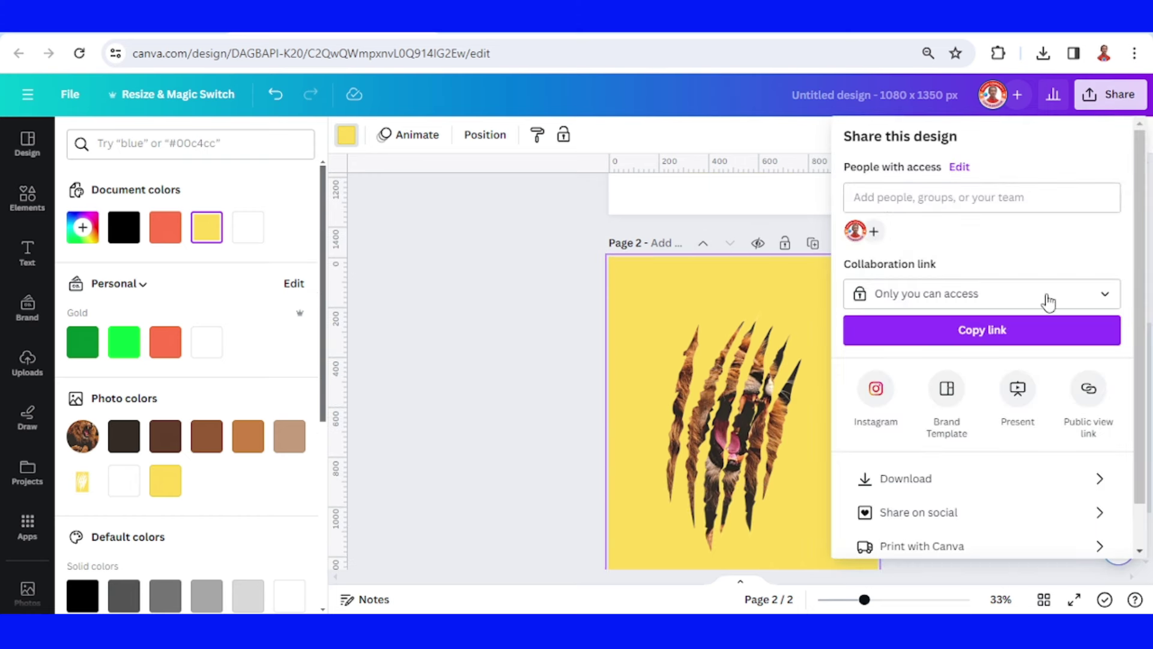
click(958, 479)
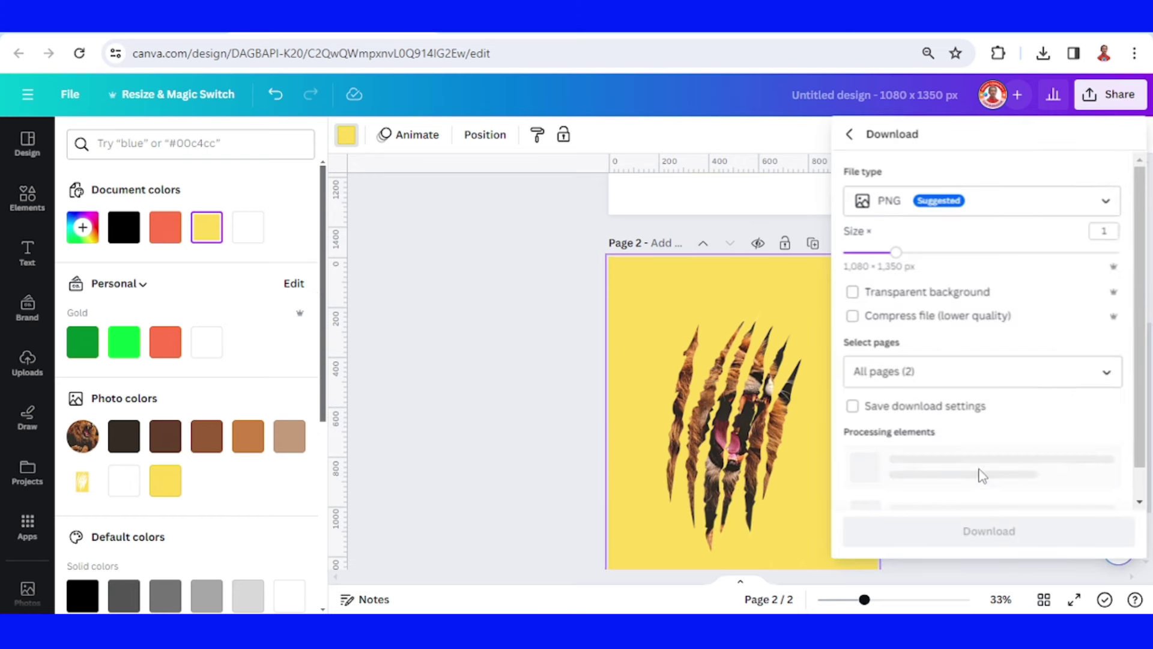
click(1111, 374)
click(1014, 471)
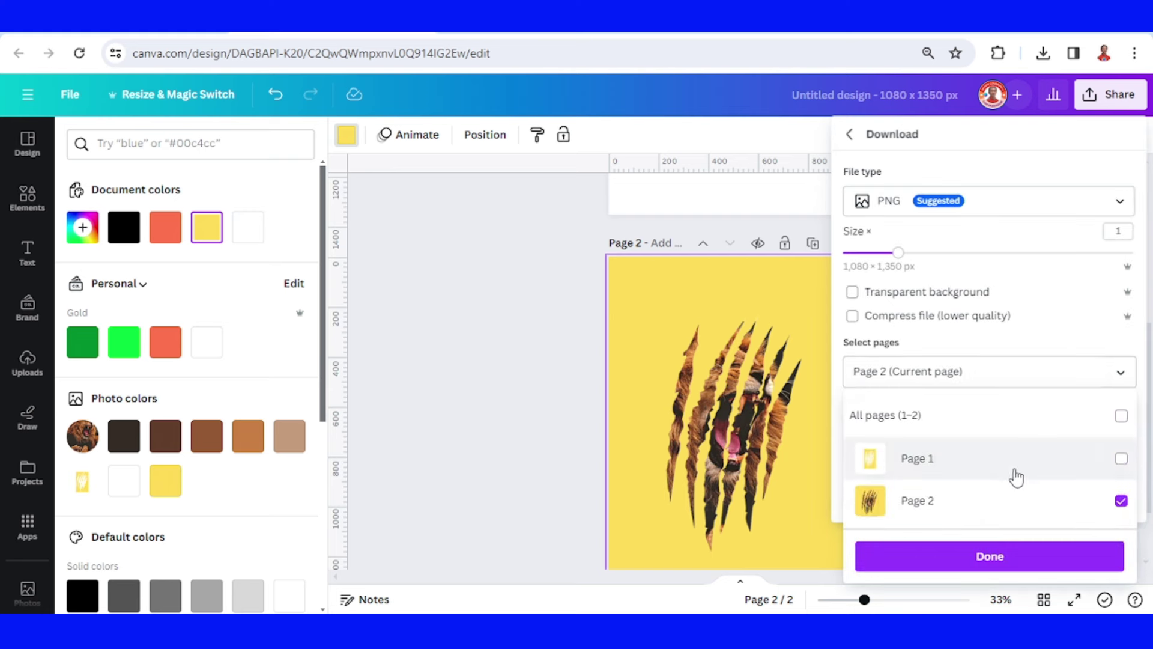
click(1009, 559)
click(997, 440)
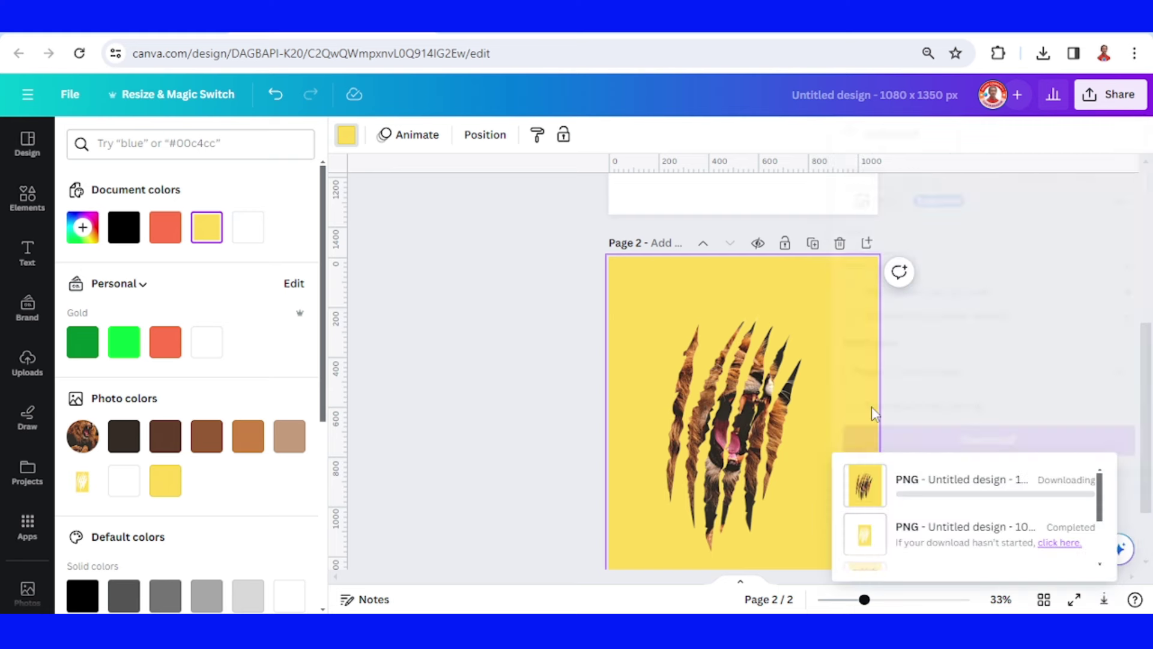
scroll(677, 367, down, 1)
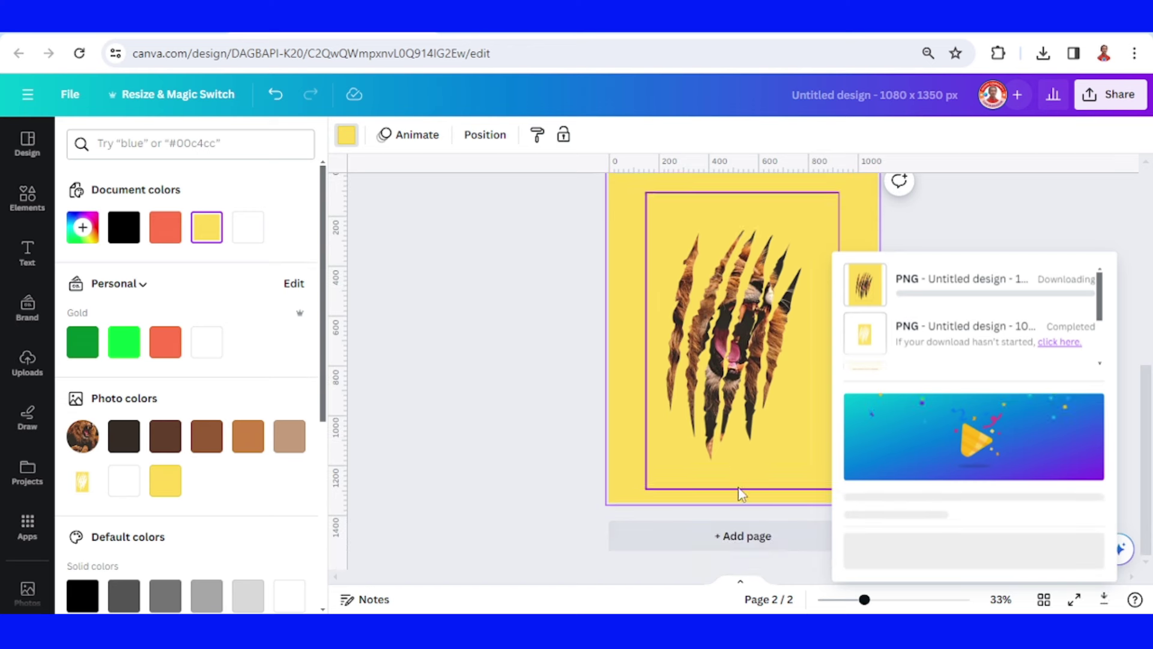
click(754, 543)
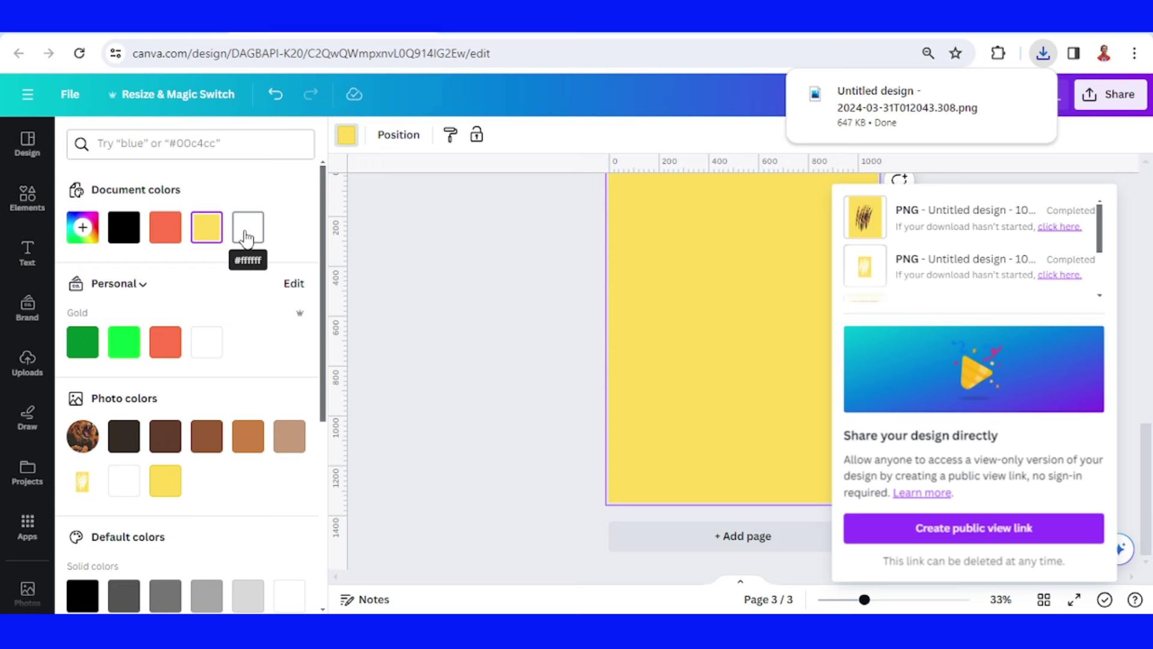
Give page 3 a light grey background and drag the downloaded claw PNG onto it.
click(248, 594)
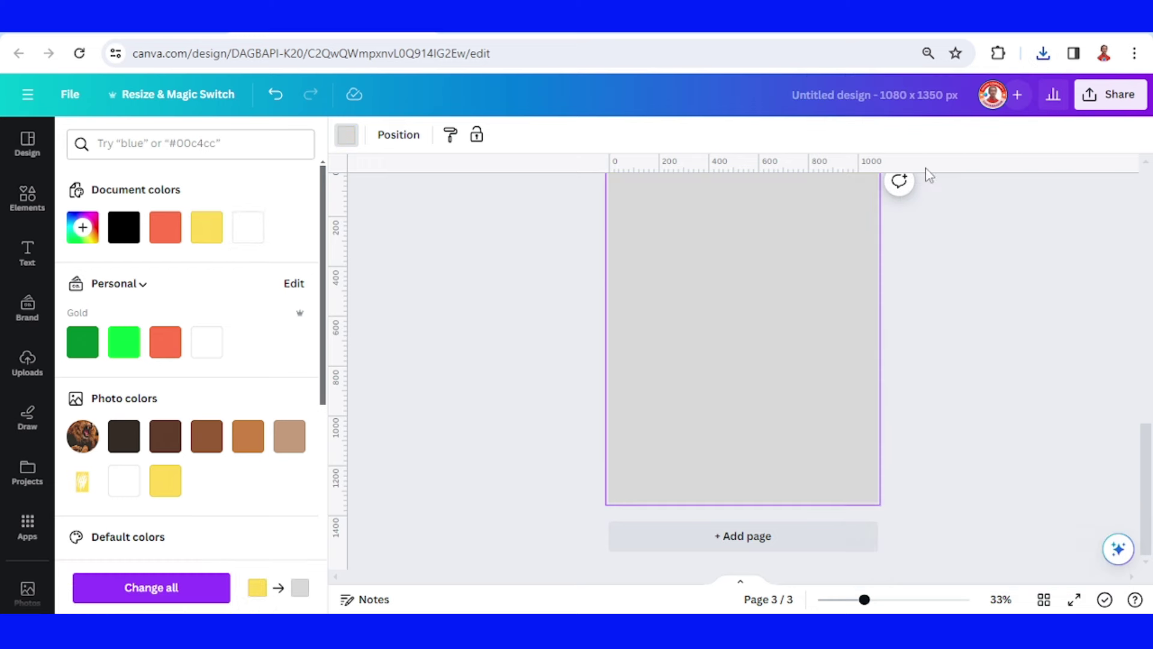
click(1043, 53)
drag(965, 120, 741, 304)
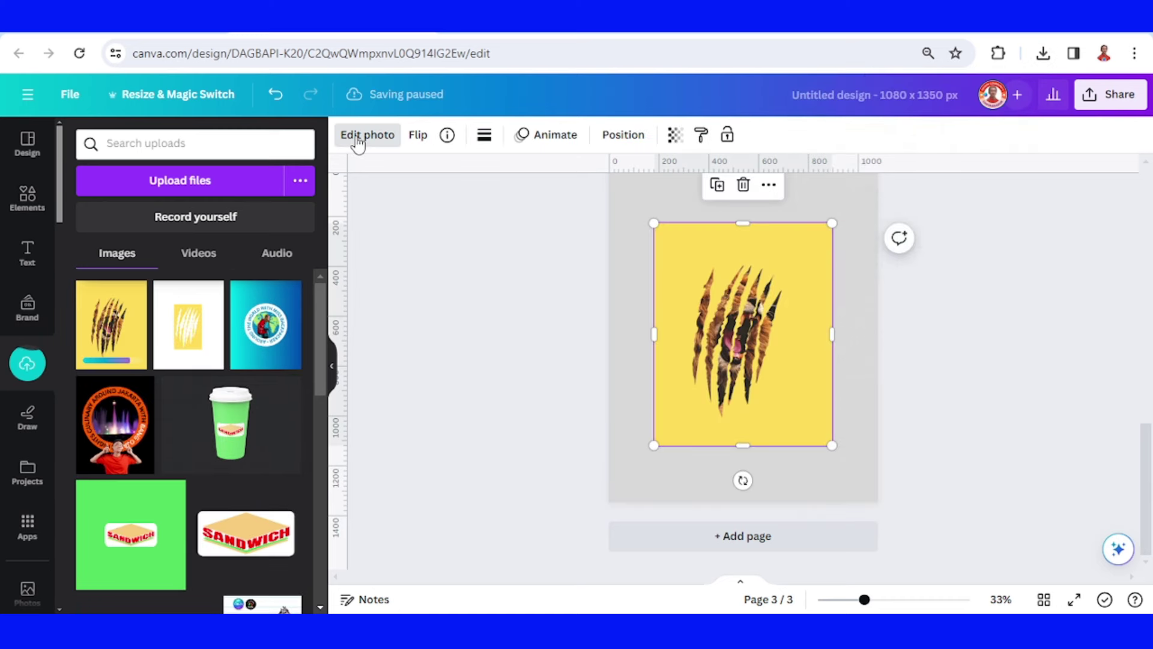
Remove the image's yellow background with BG Remover, then enlarge and centre it on page 3.
click(359, 138)
click(107, 260)
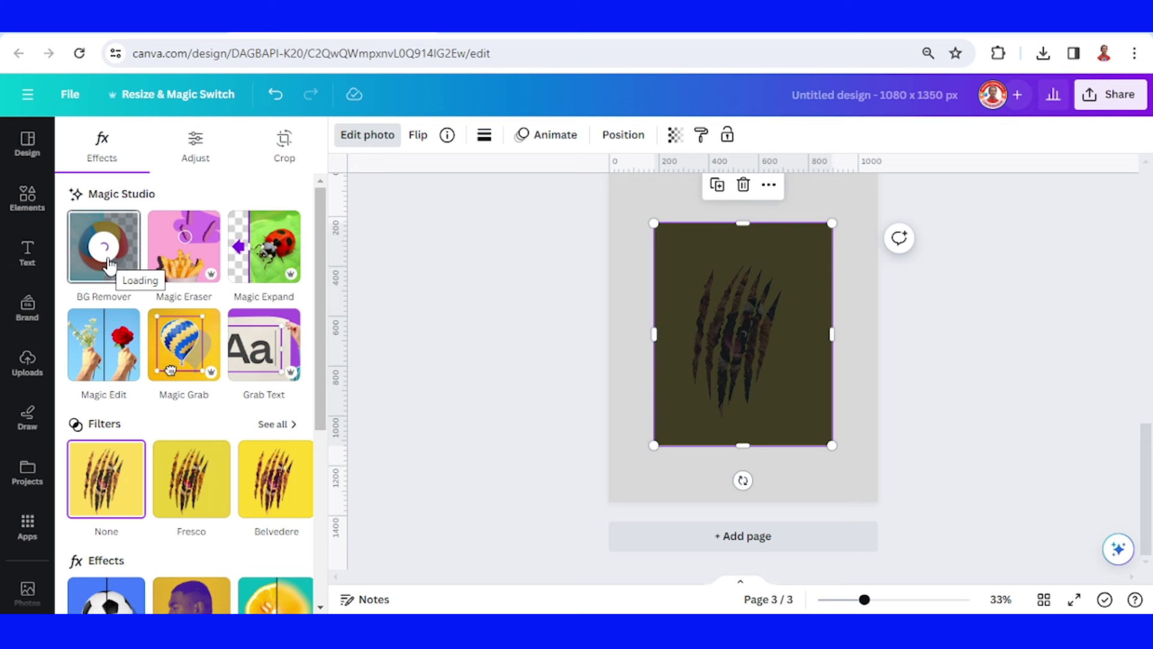
drag(645, 384, 655, 382)
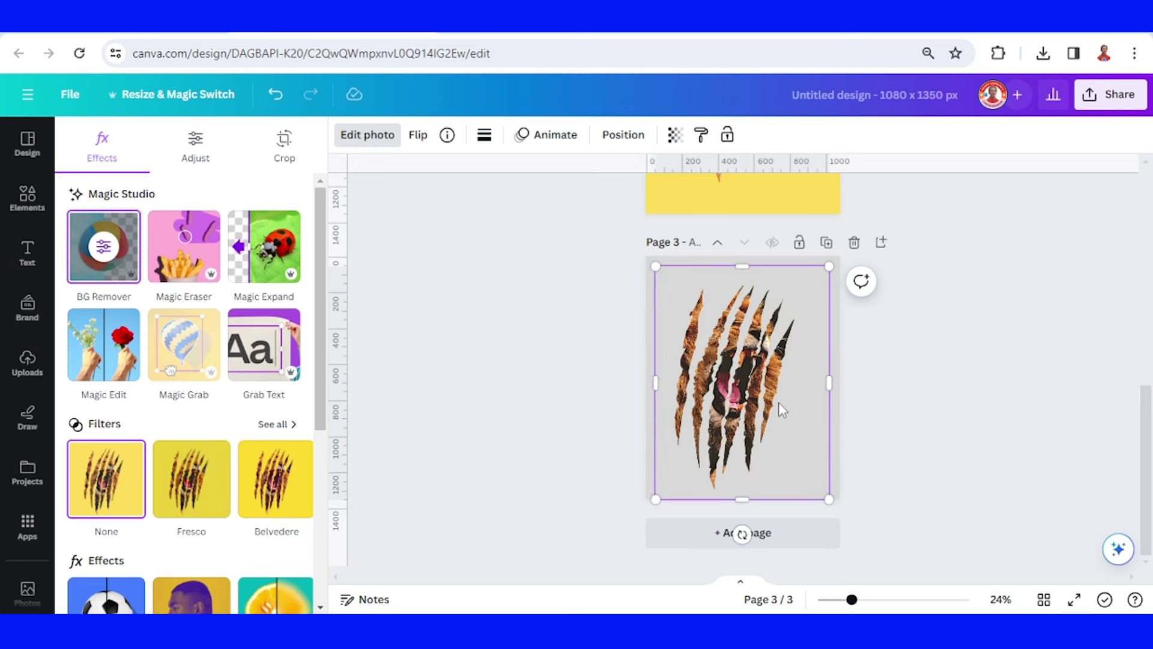
drag(800, 403, 804, 395)
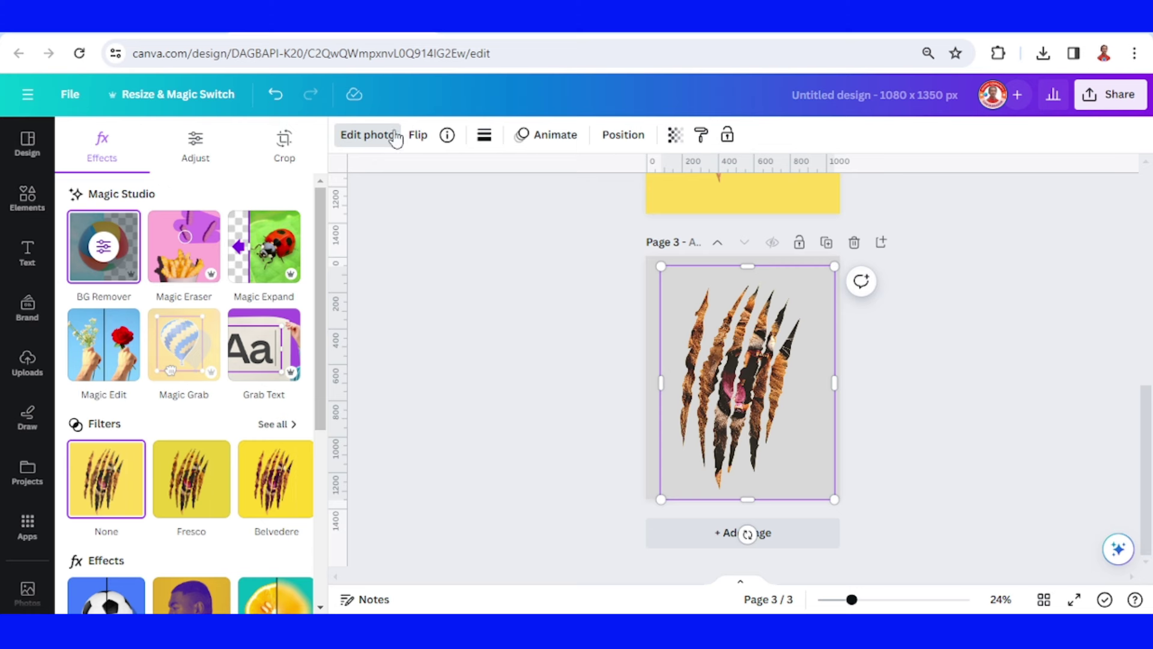
Remove all colour from the claw image by setting Saturation to -100.
click(196, 150)
scroll(228, 372, down, 5)
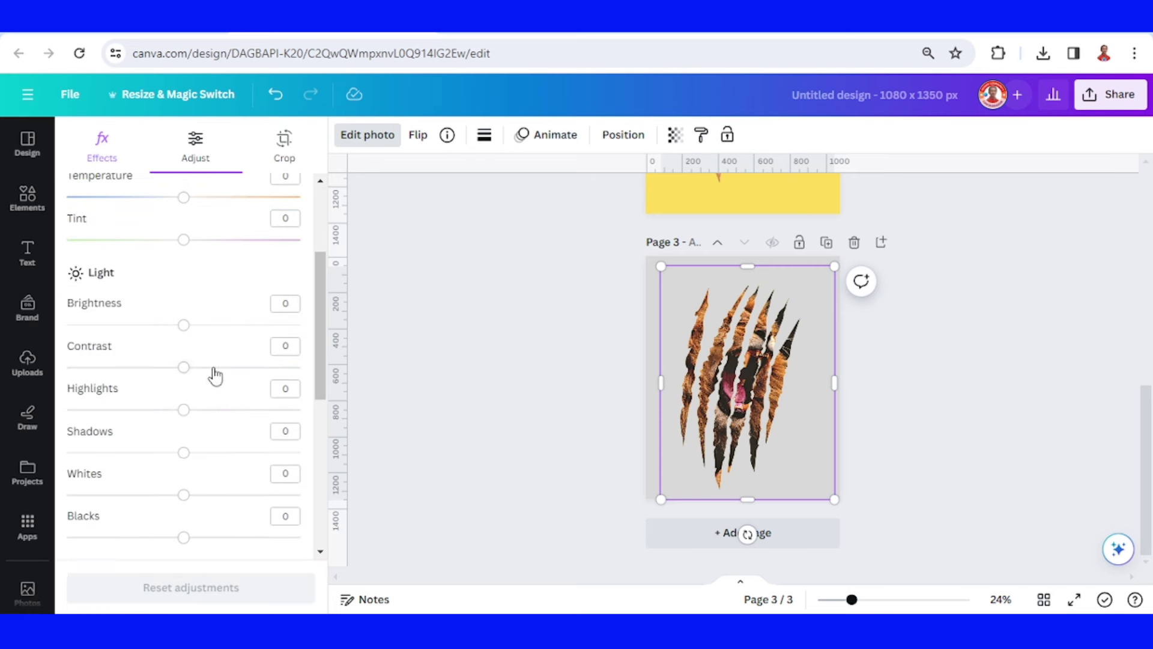
scroll(258, 346, down, 4)
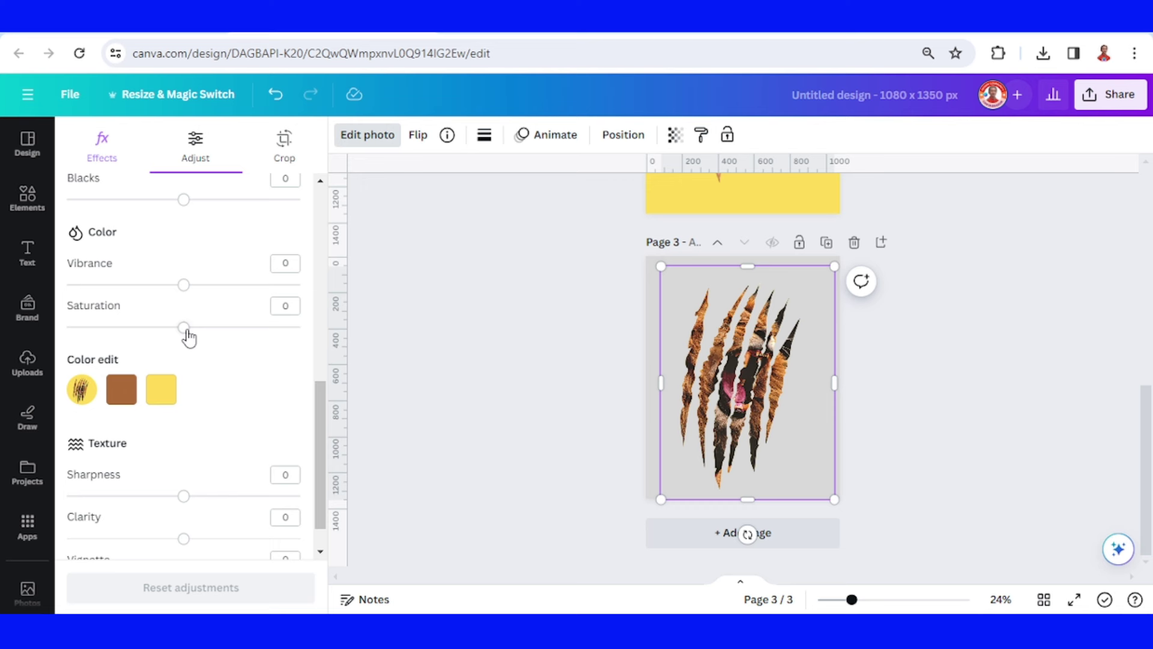
drag(184, 326, 65, 336)
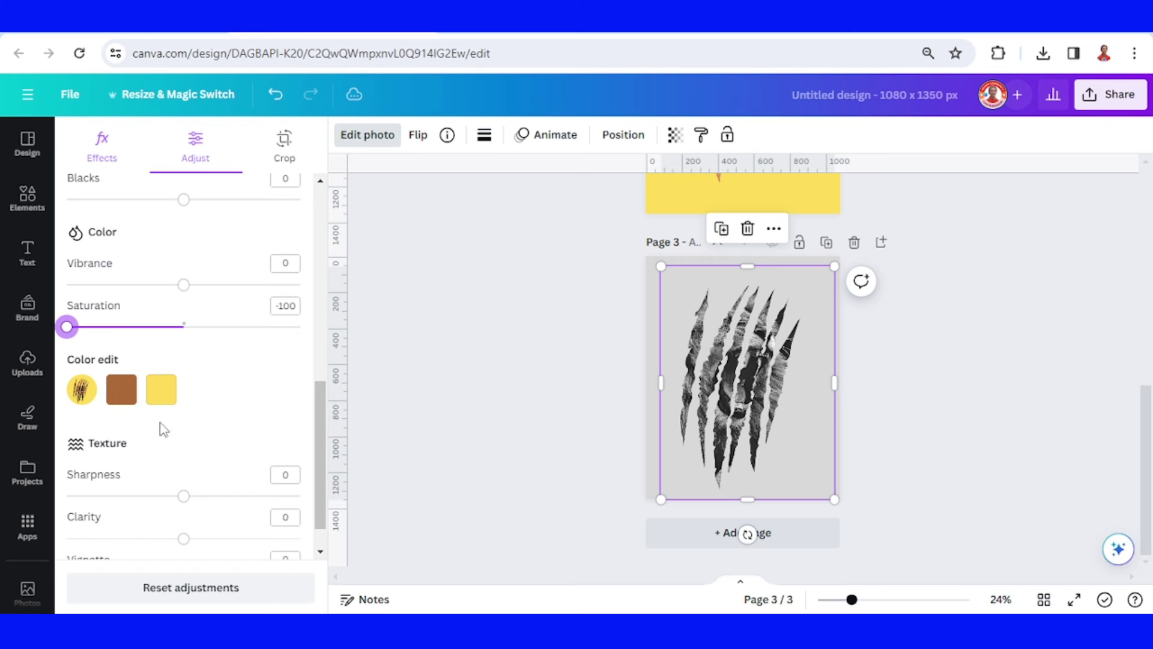
Set the claw image's Sharpness to 4.
scroll(166, 429, down, 1)
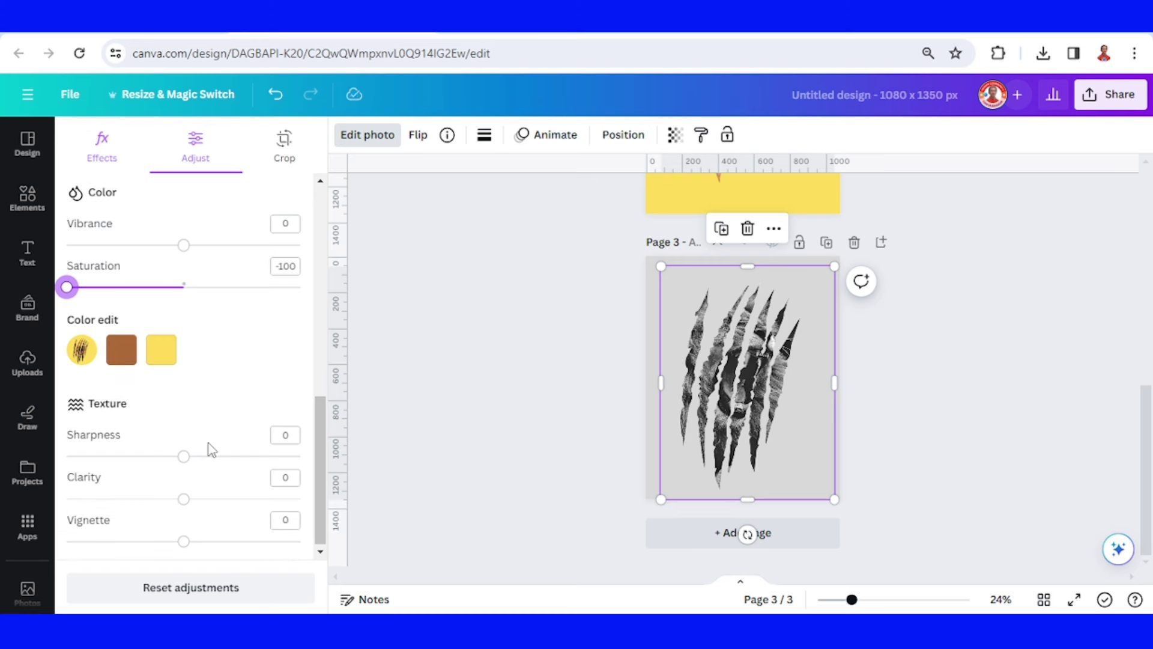
drag(184, 460, 216, 458)
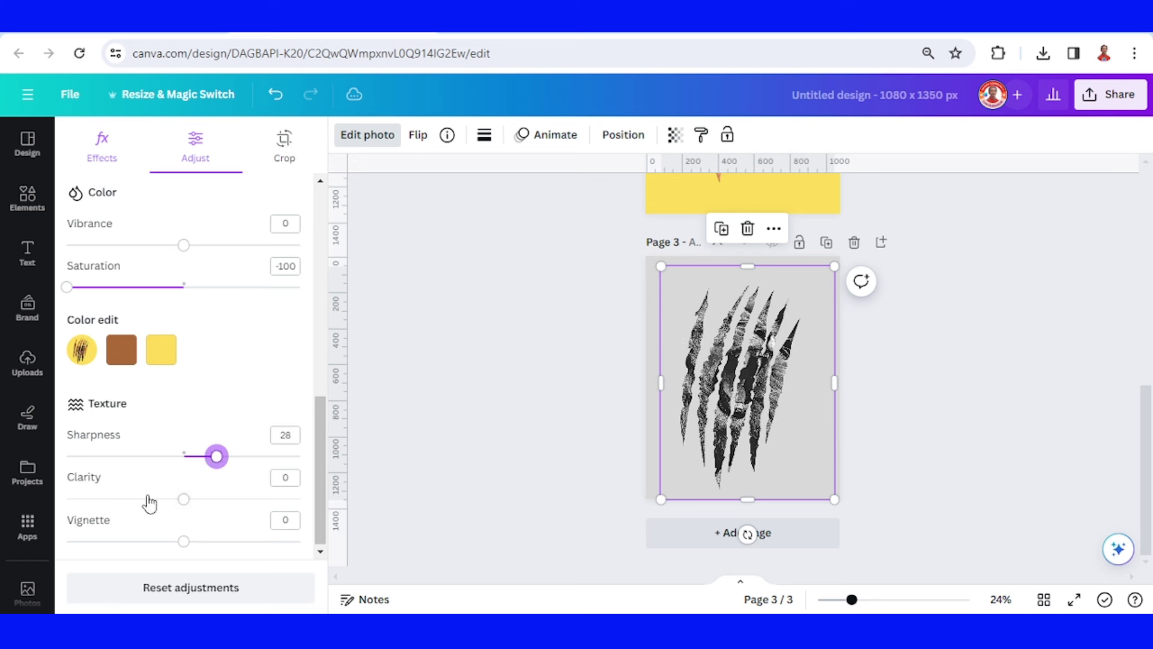
click(183, 499)
drag(267, 509, 206, 511)
drag(201, 459, 189, 503)
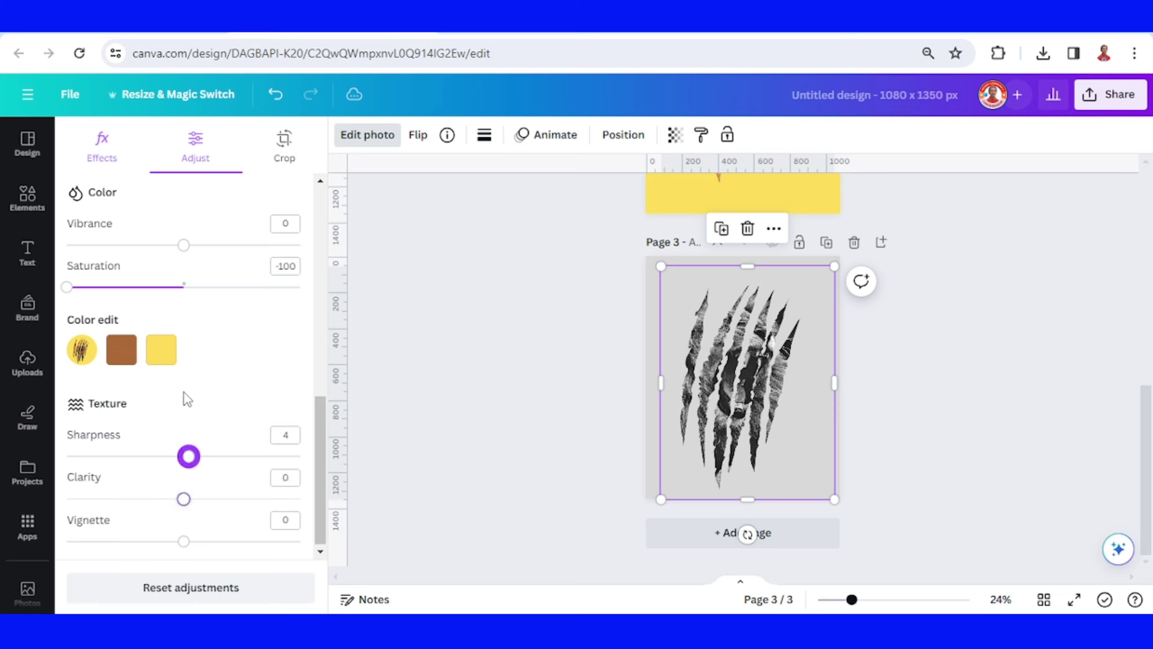
Darken the claw image to brightness -31.
scroll(184, 396, up, 5)
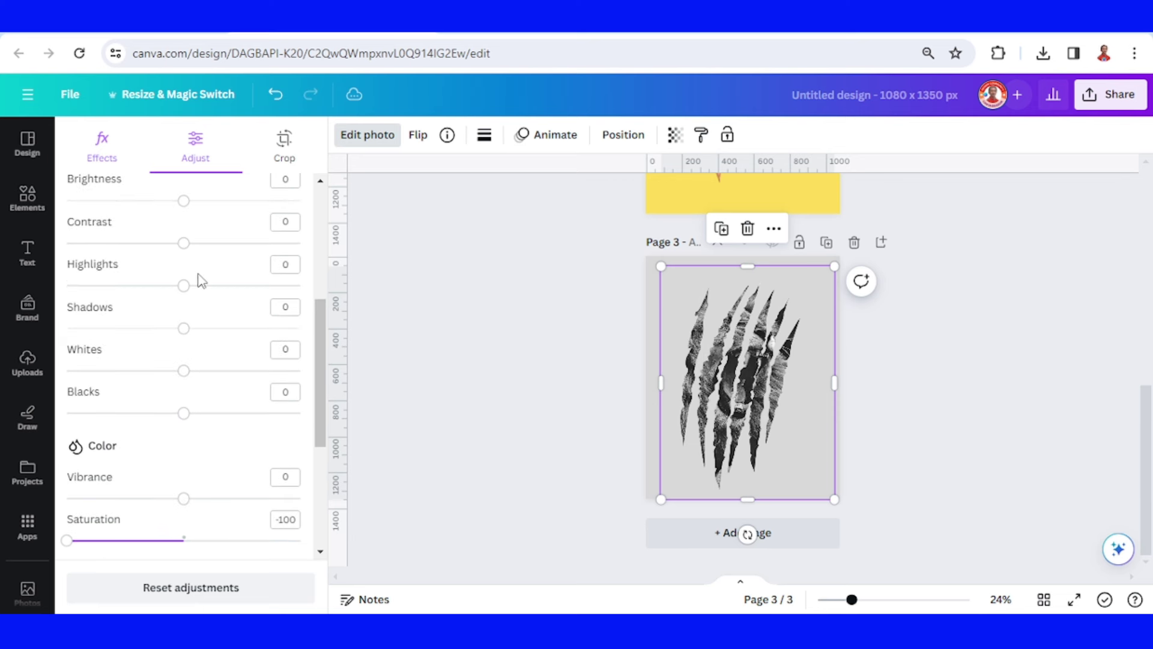
scroll(201, 280, up, 2)
click(223, 286)
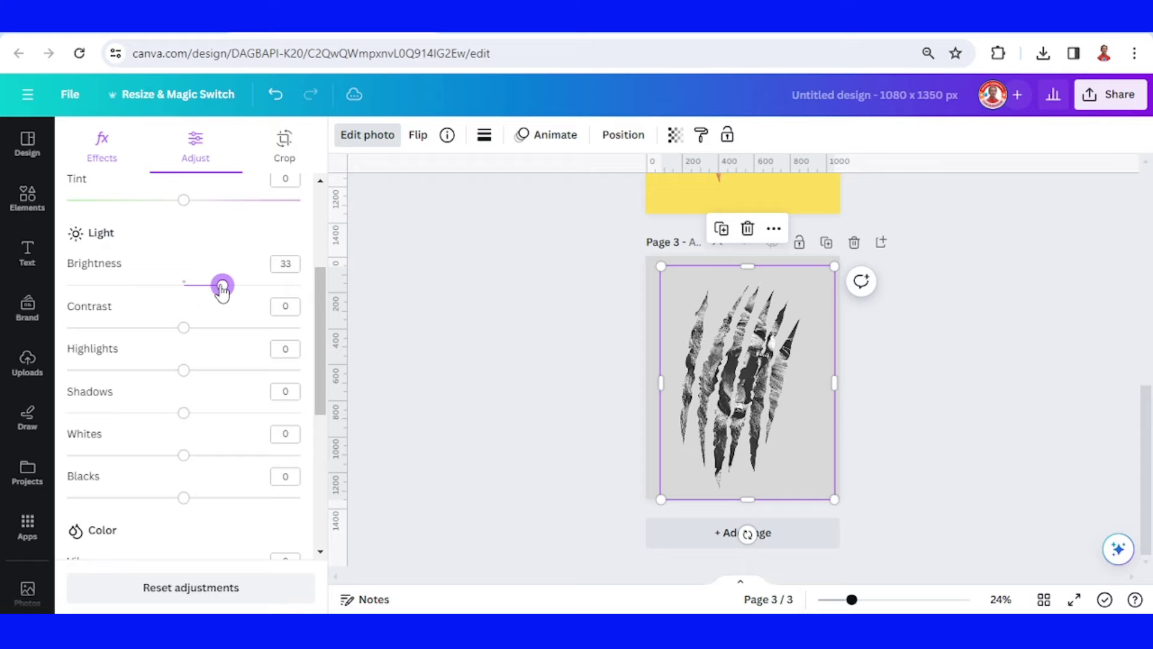
click(148, 287)
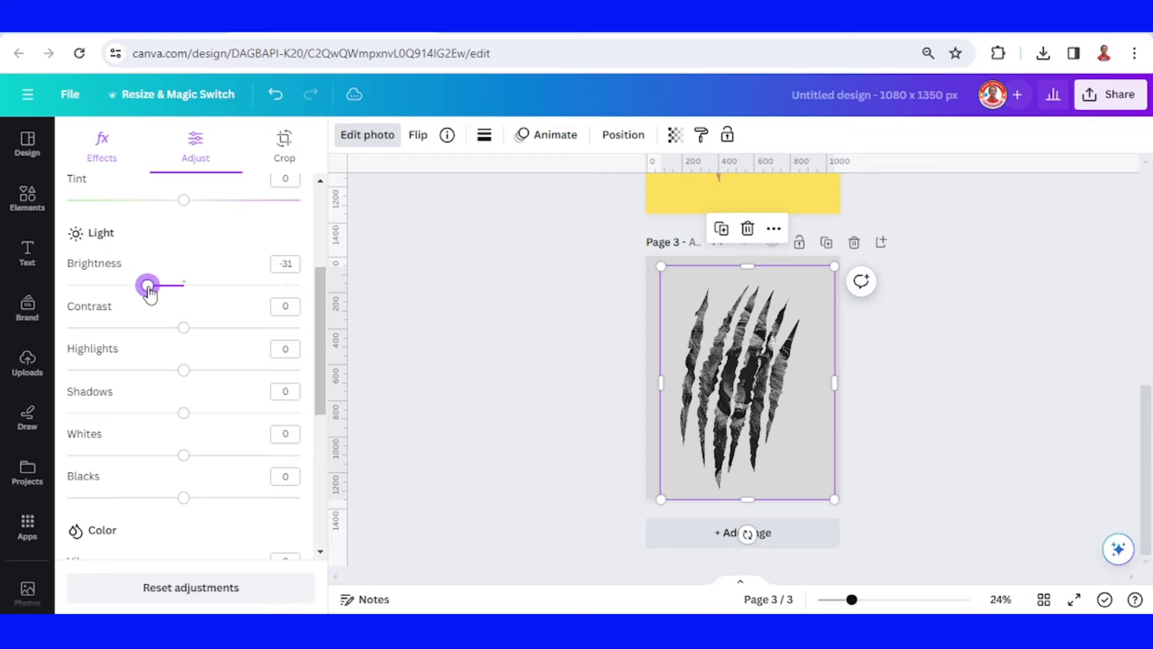